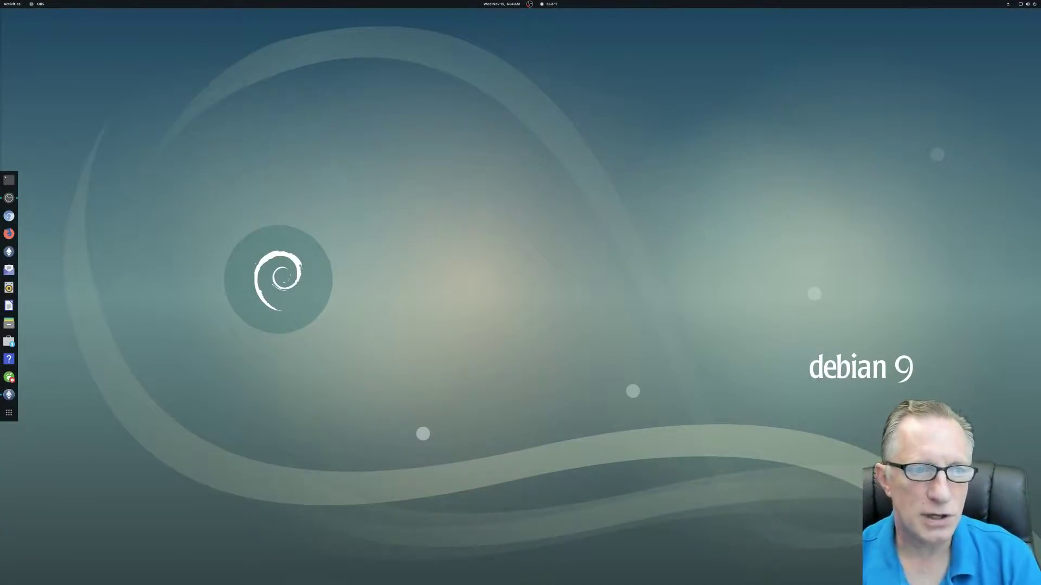
Launch Chromium and open the electrum.org Download page from the Software bookmarks folder
click(8, 216)
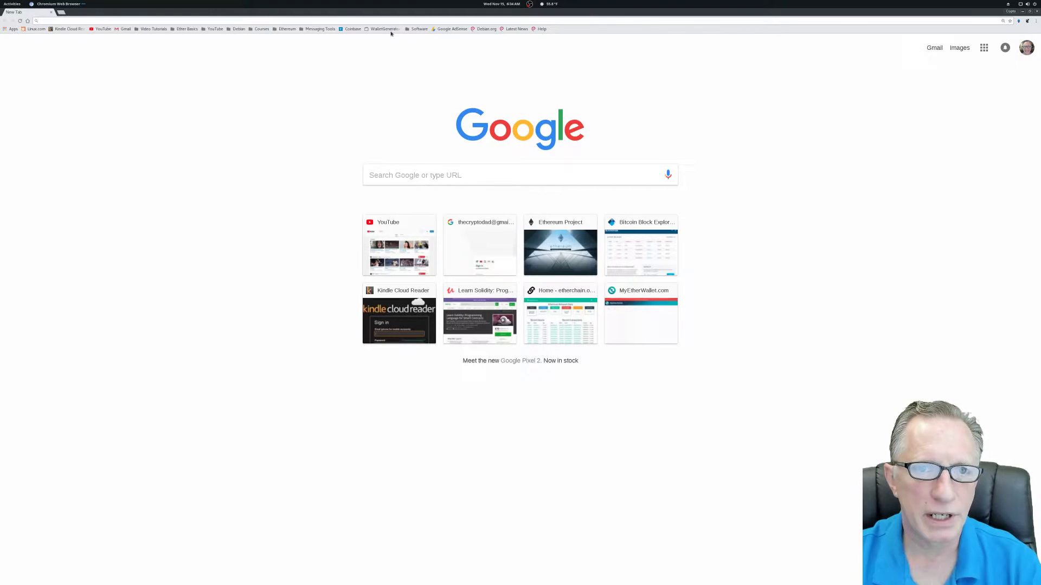
click(417, 29)
click(426, 36)
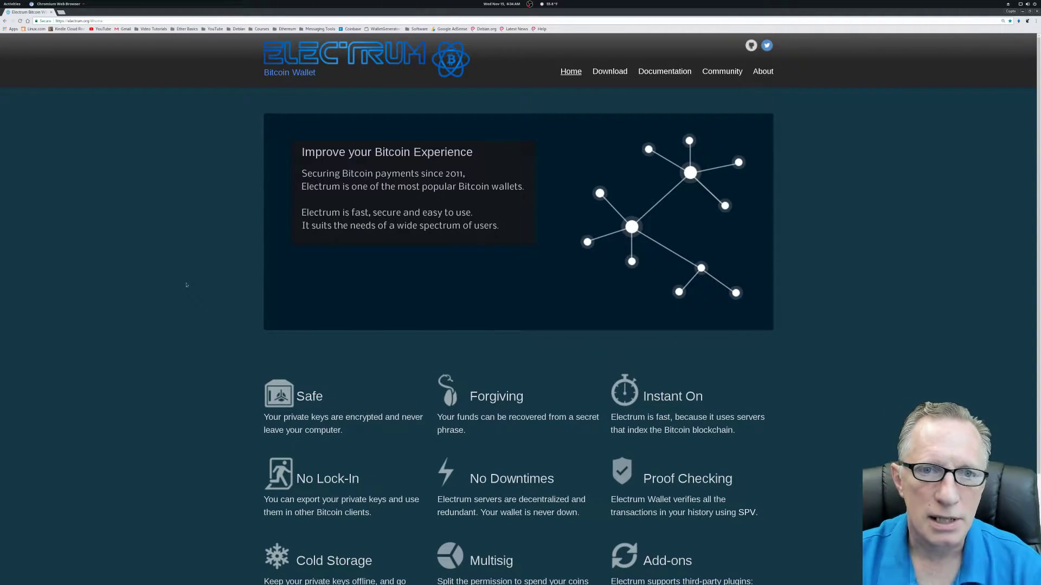
scroll(187, 284, down, 1)
scroll(189, 285, up, 1)
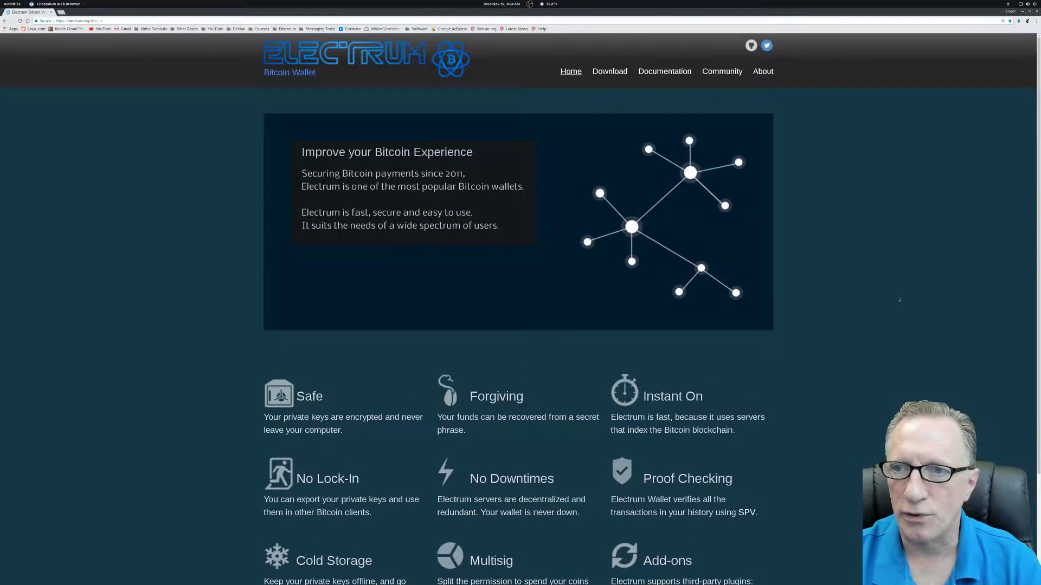
click(609, 72)
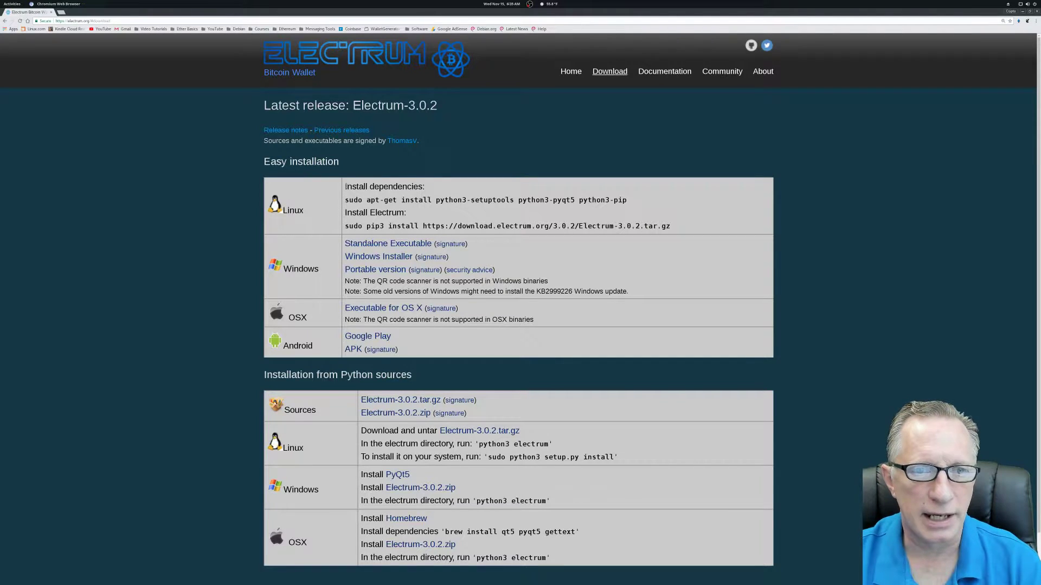
Highlight the Electrum-3.0.2 Linux apt-get dependency and pip3 install commands
drag(345, 185, 433, 190)
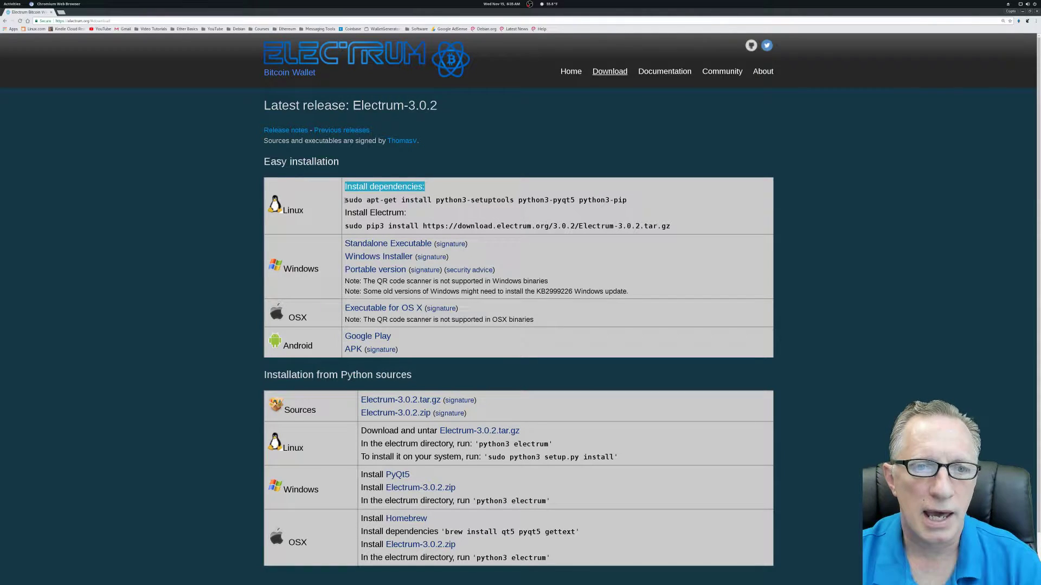
drag(345, 200, 629, 201)
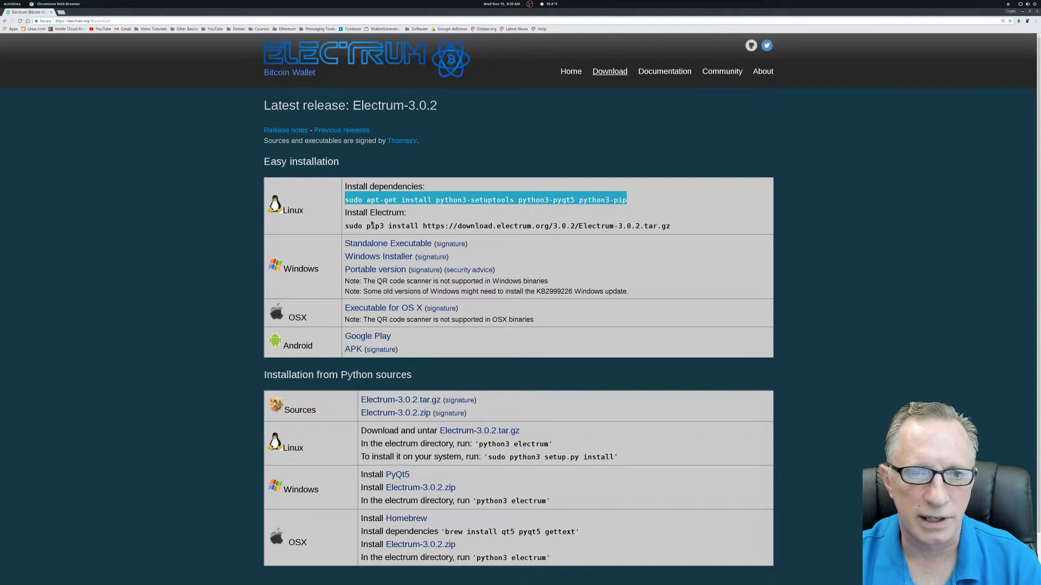
drag(346, 227, 617, 228)
click(426, 214)
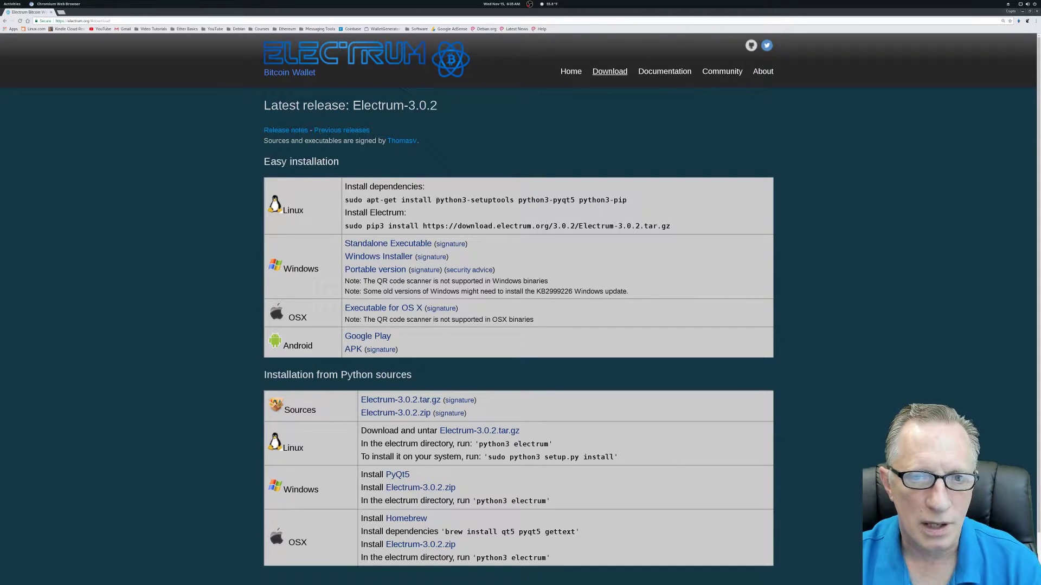
drag(437, 200, 628, 202)
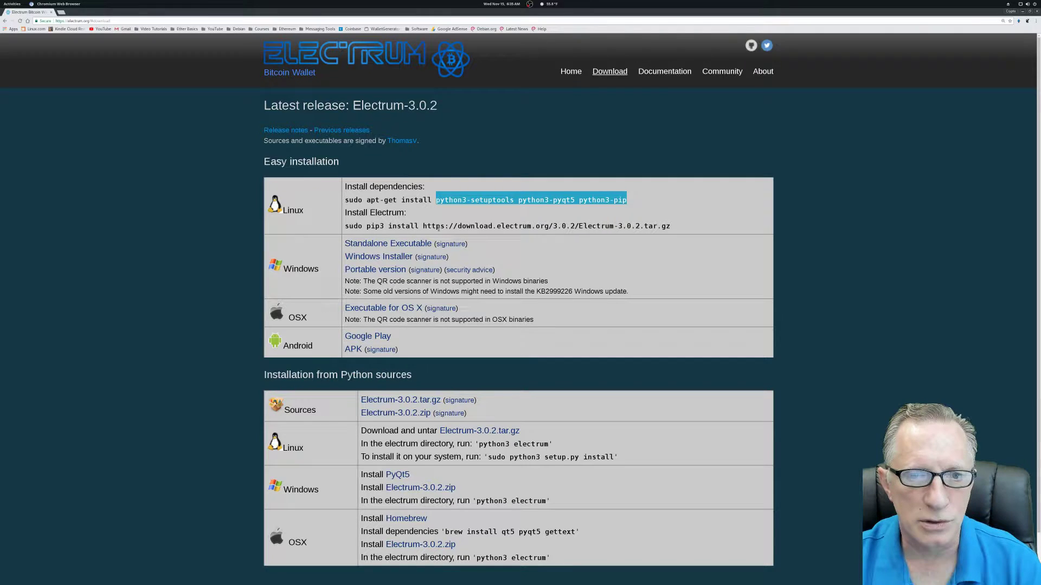
drag(424, 226, 674, 228)
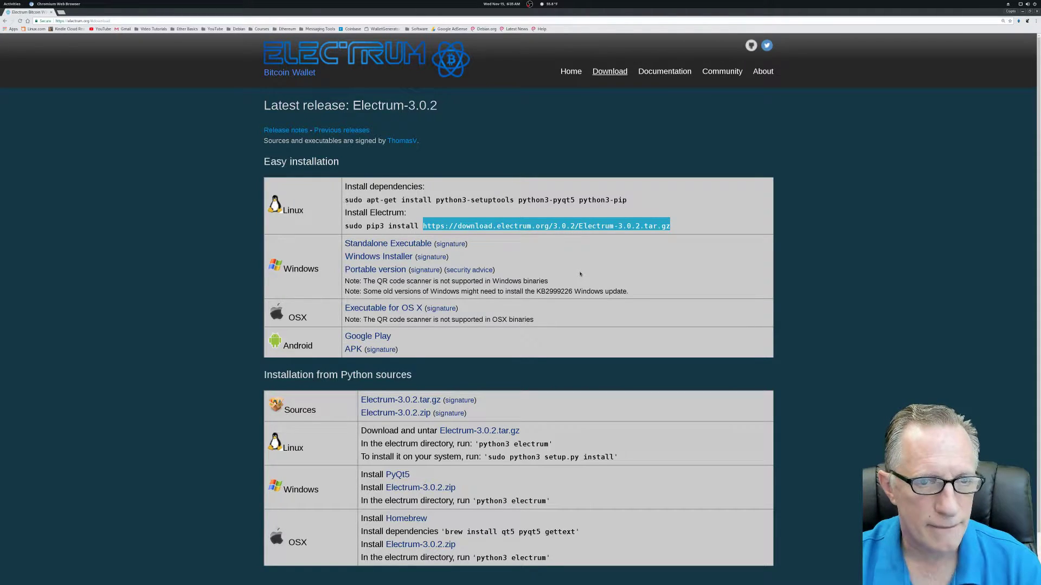
scroll(580, 274, down, 2)
scroll(582, 272, up, 2)
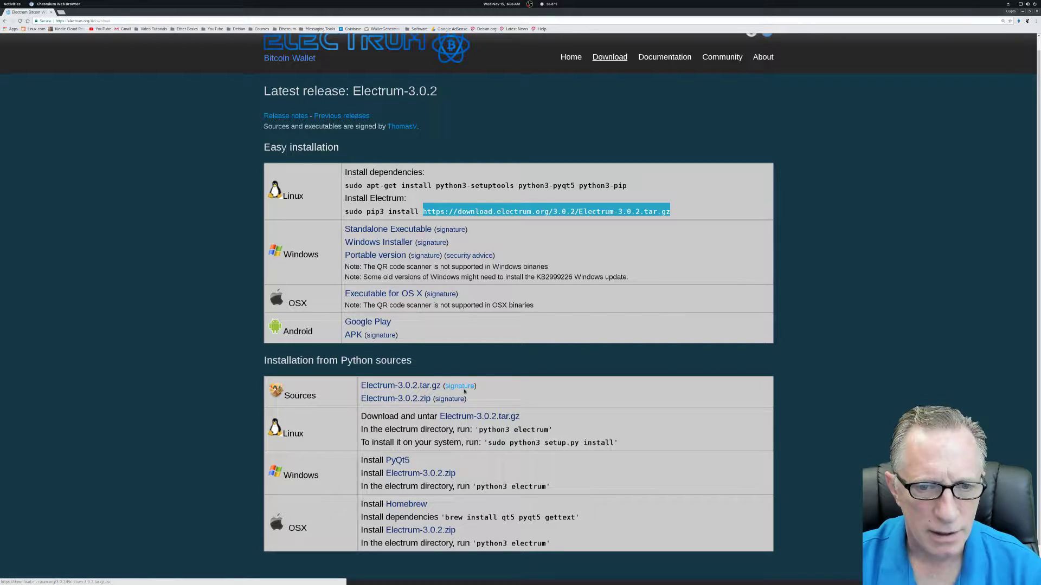
Check the tar.gz signature, look up signer key 0x2bd5824b7f9470e6, then close Chromium
click(460, 387)
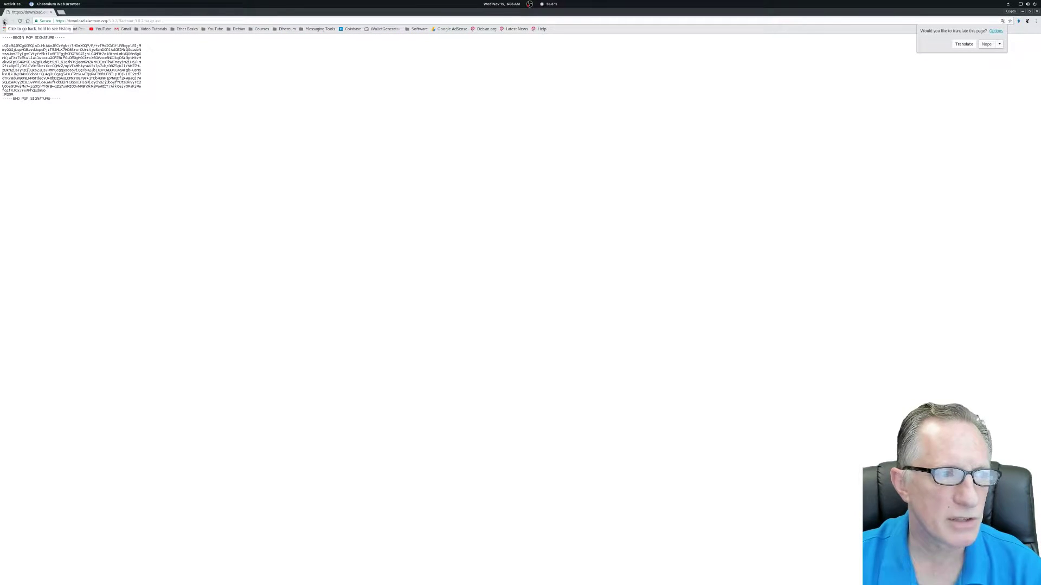
click(5, 20)
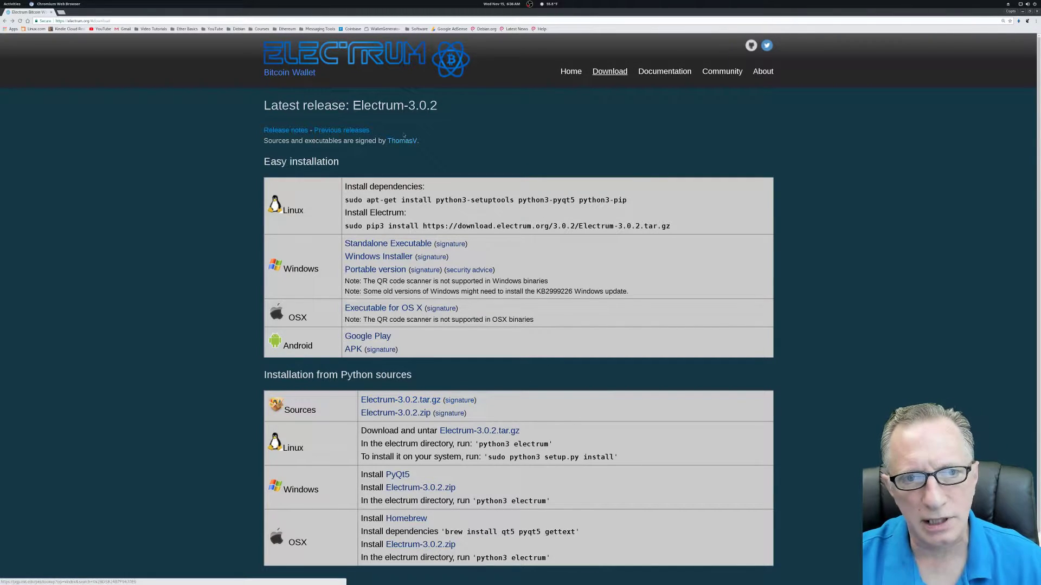
click(402, 142)
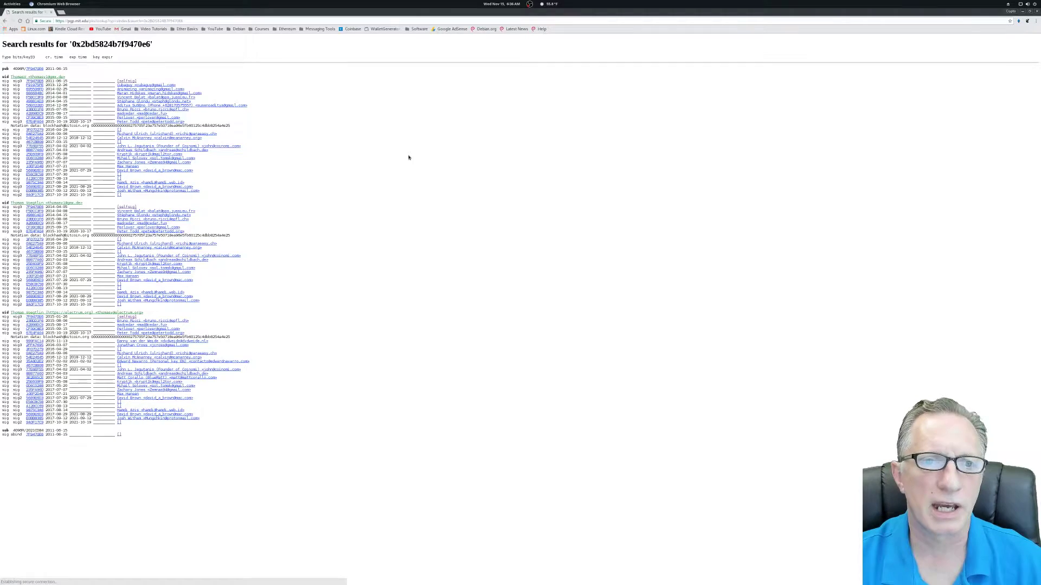
click(36, 69)
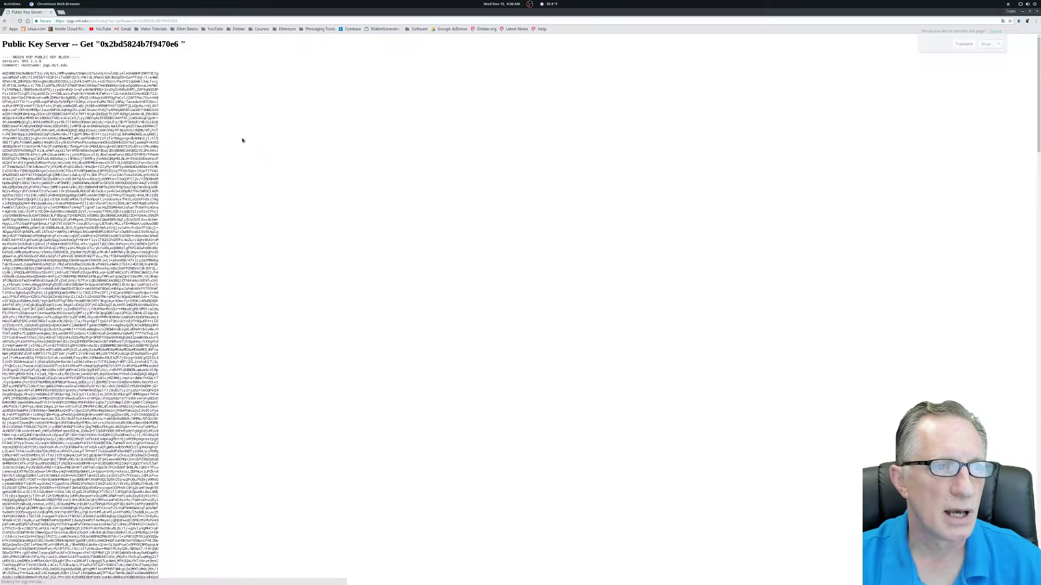
click(4, 21)
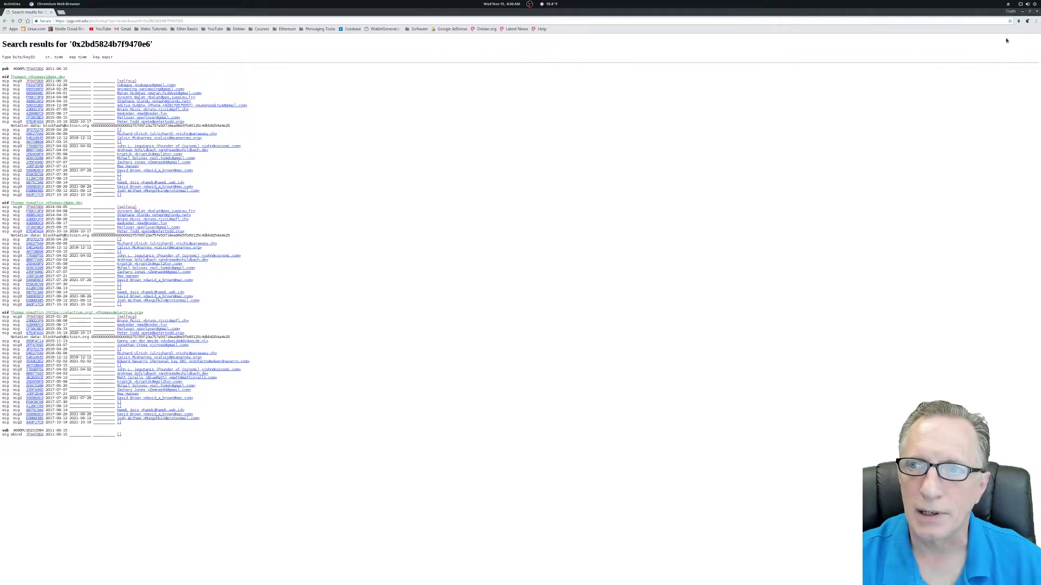
click(1035, 11)
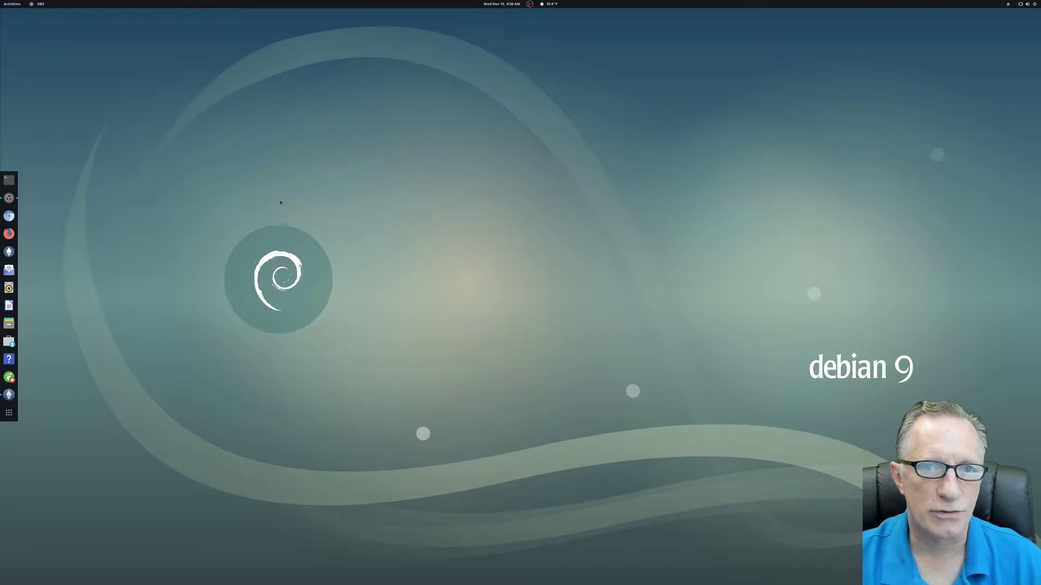
In a new terminal, become root with su and begin typing nano /etc/apt/sources.list
click(8, 179)
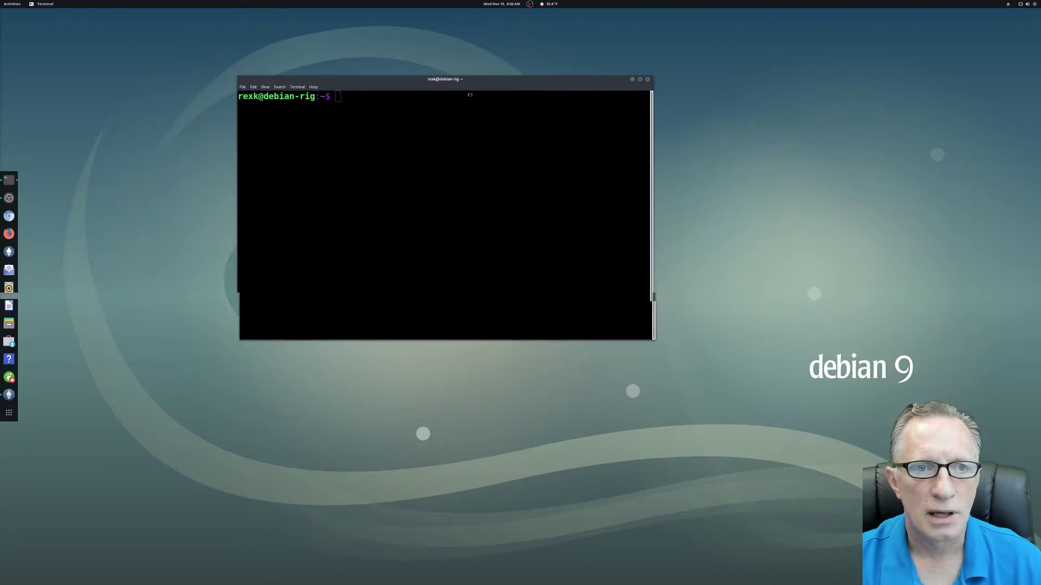
text(su)
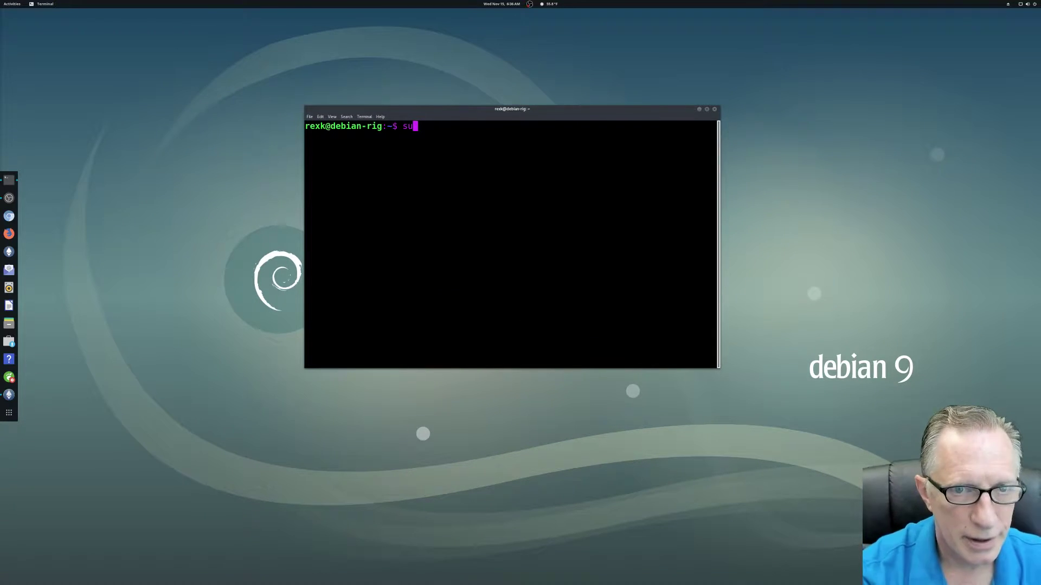
key(Return)
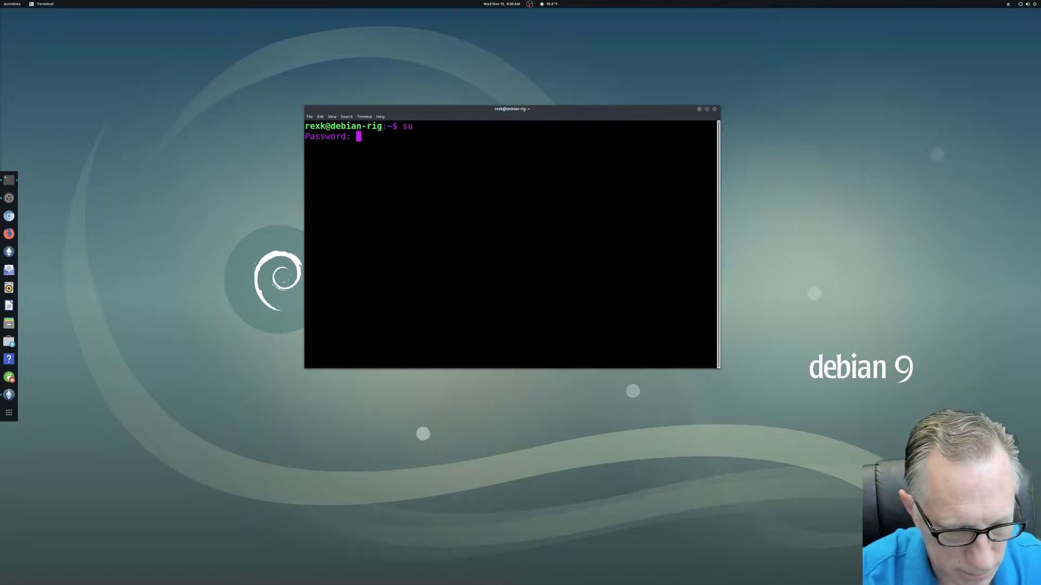
key(Return)
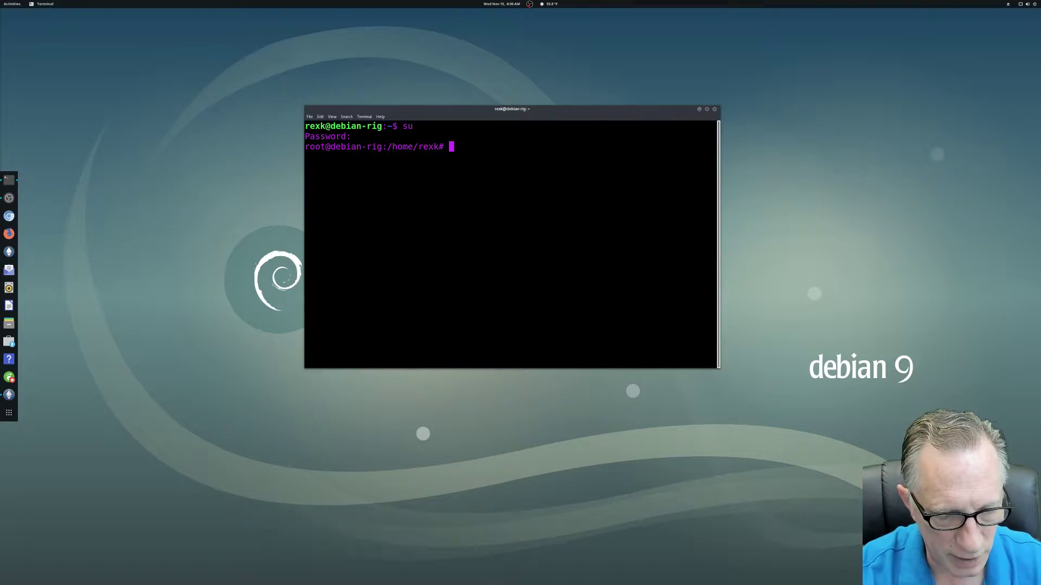
text(nano )
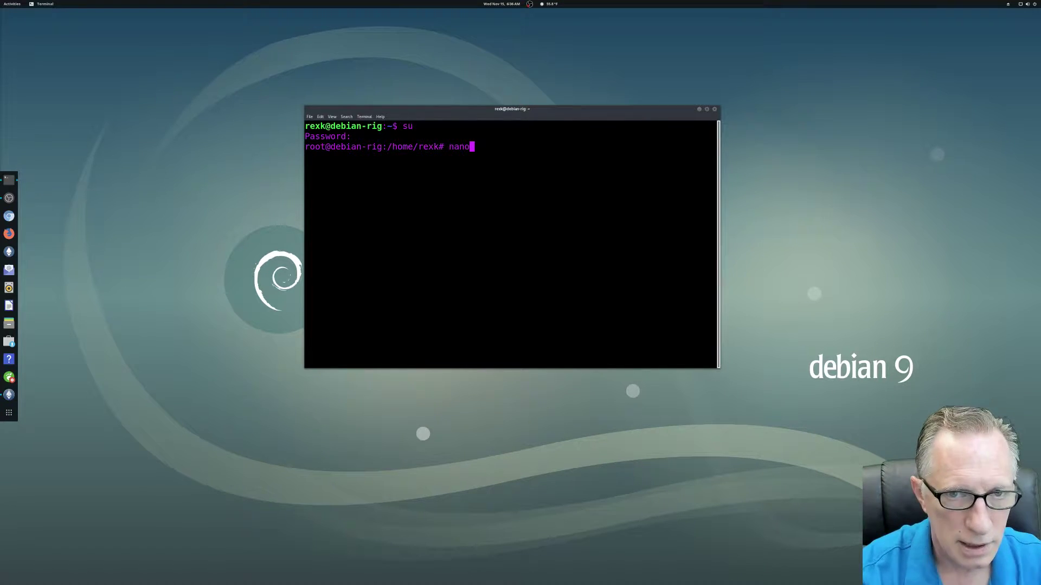
text(/etc/a)
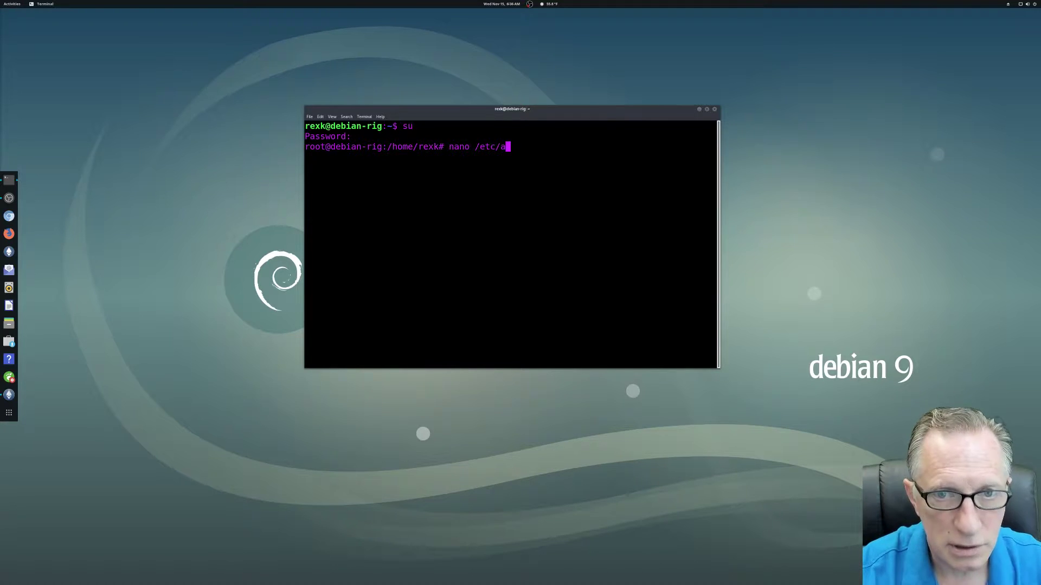
text(pt/s)
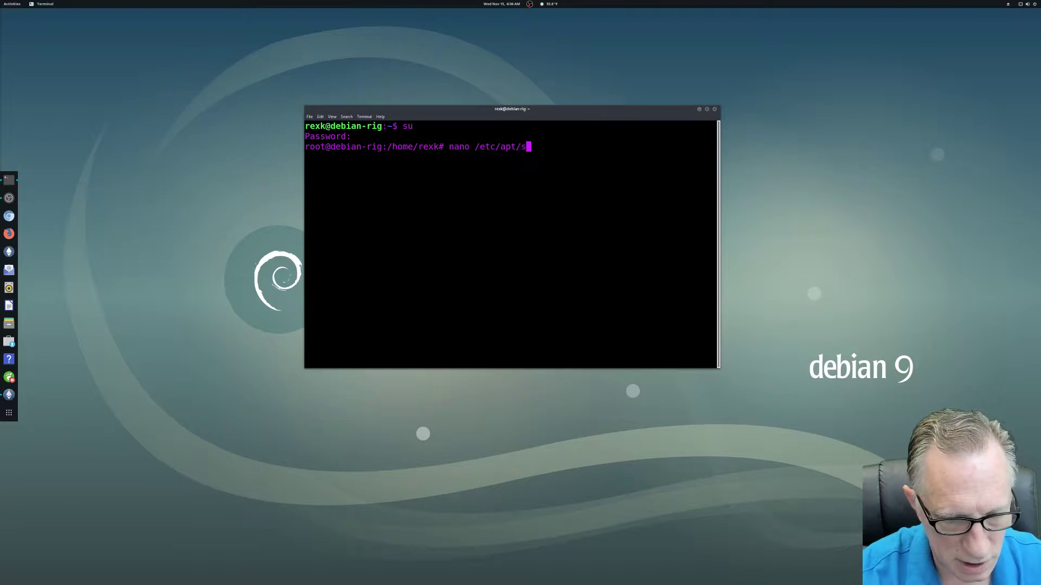
text(ources.l)
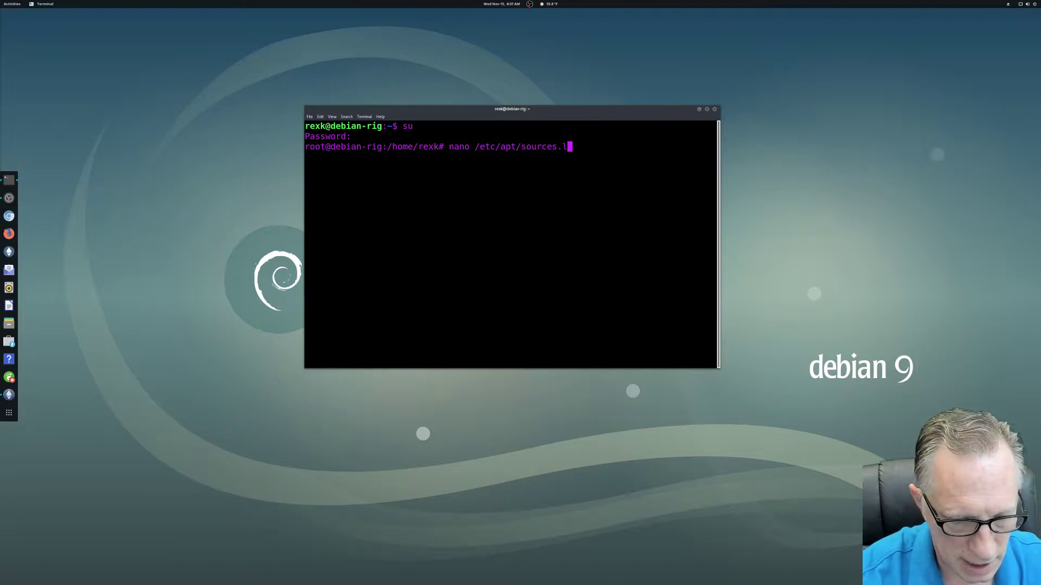
text(ist)
Open /etc/apt/sources.list in nano and enlarge the terminal so every repository line fits
key(Return)
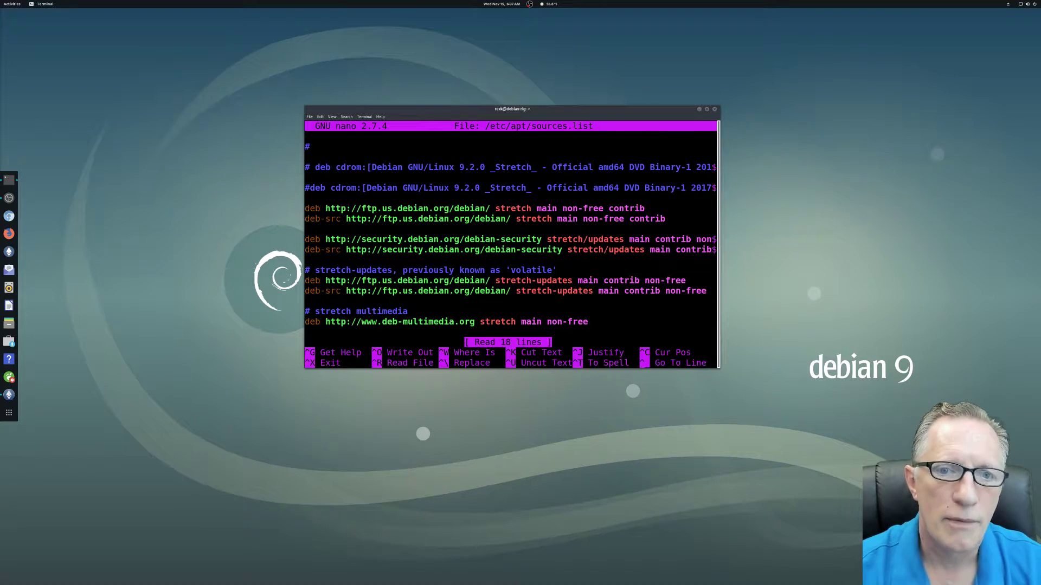
drag(581, 113, 526, 77)
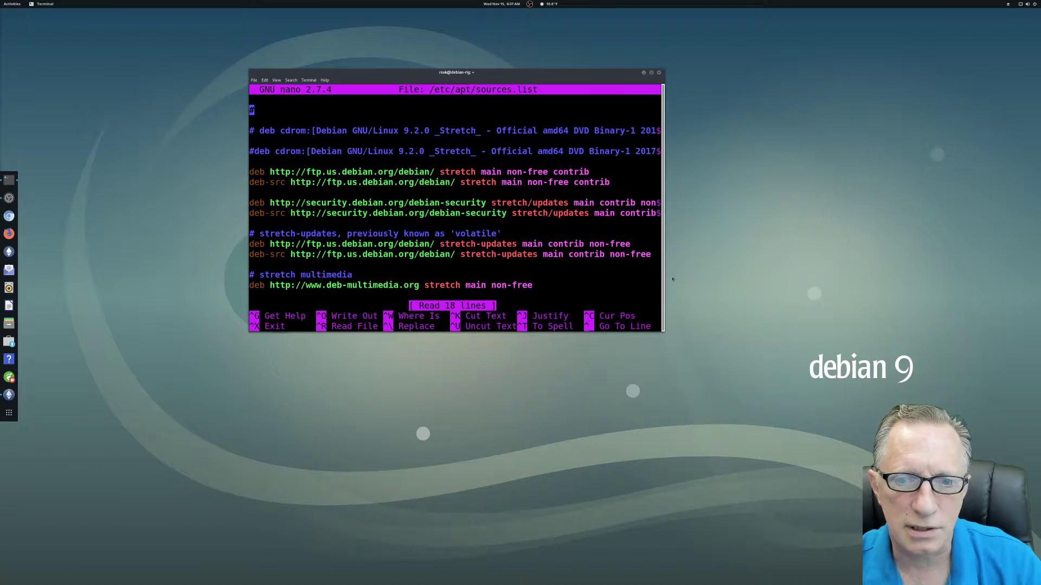
drag(663, 330, 904, 456)
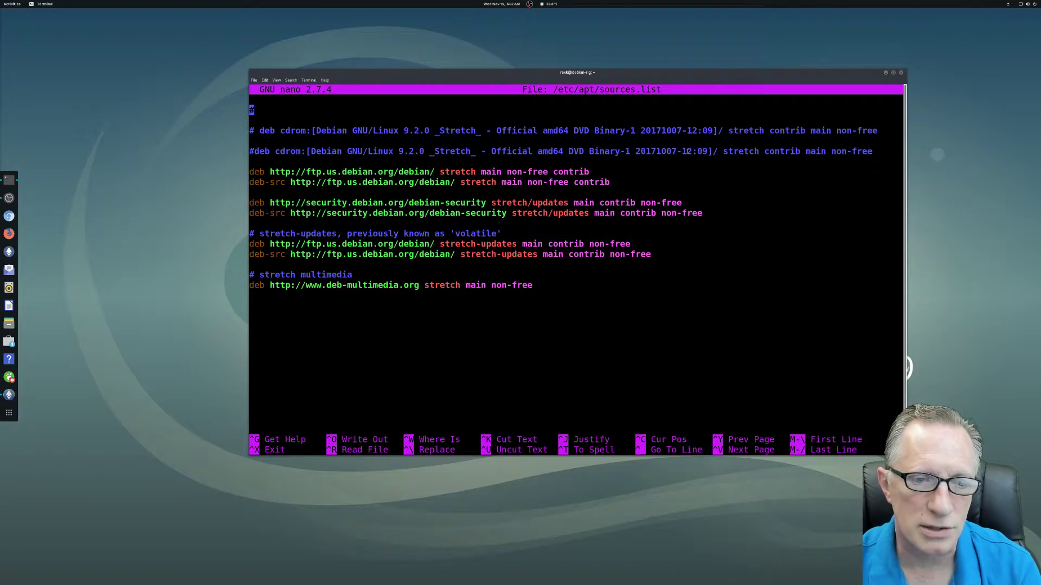
Quit nano, exit the root shell, and run sudo apt install electrum
key(ctrl+x)
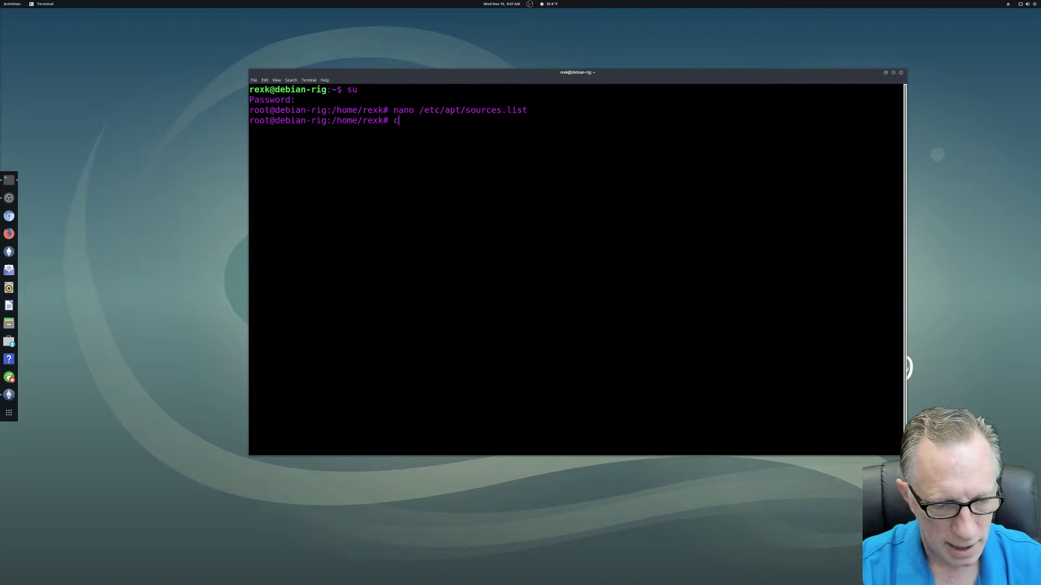
text(cd)
key(BackSpace)
key(BackSpace)
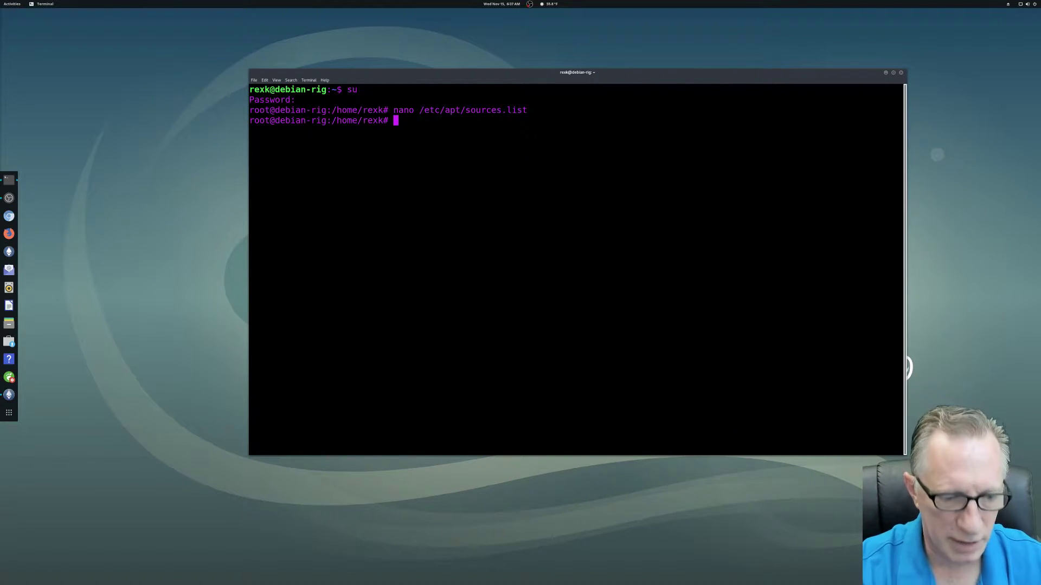
text(exit)
key(Return)
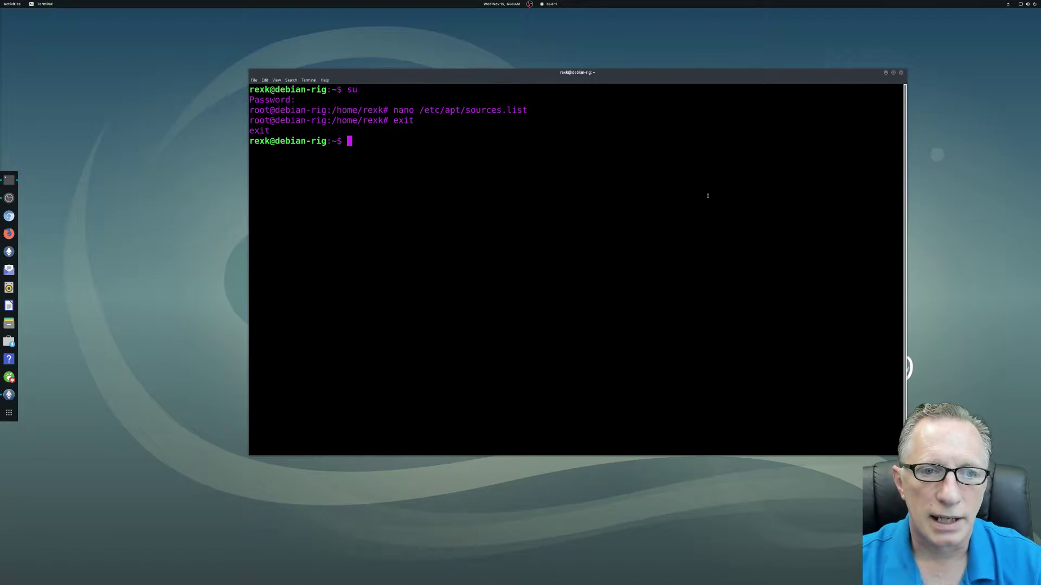
text(sudo)
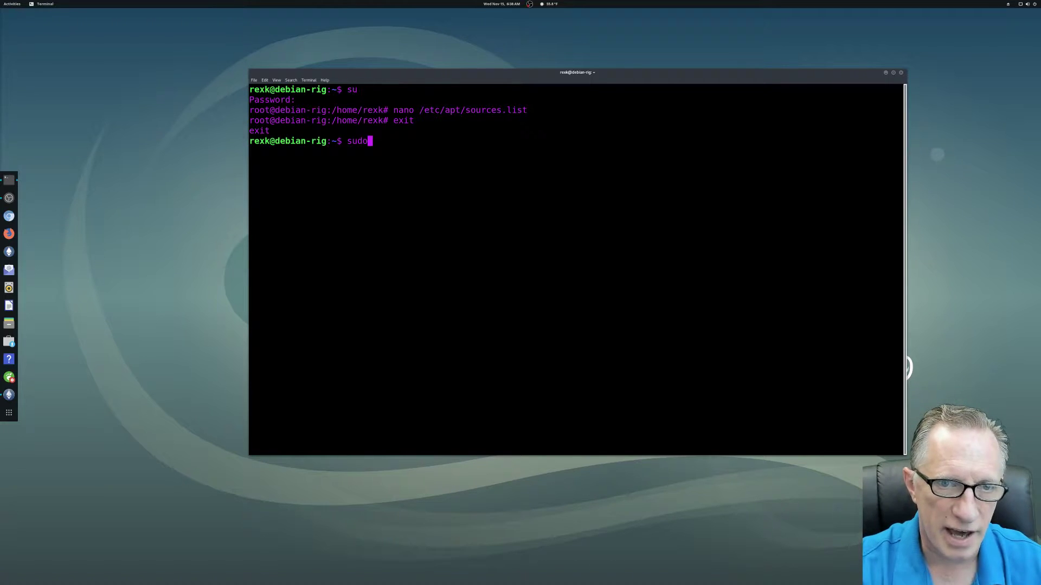
text( a)
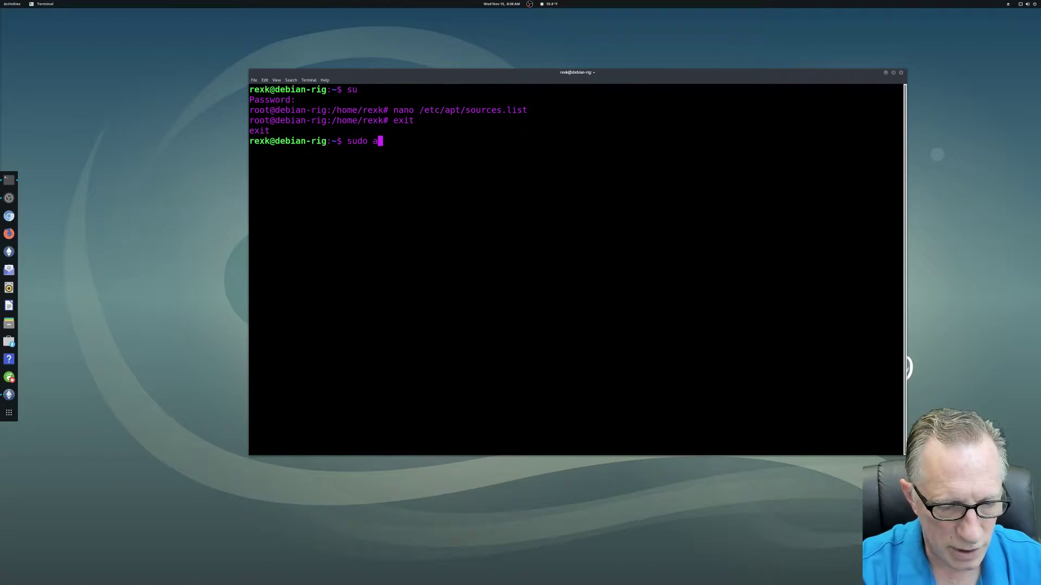
text(pt i)
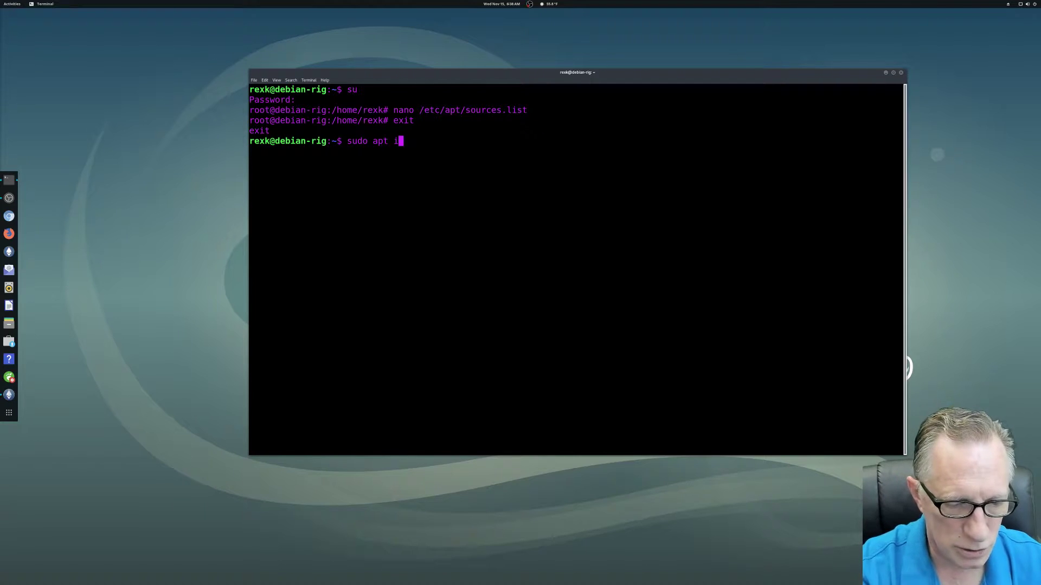
text(nstall )
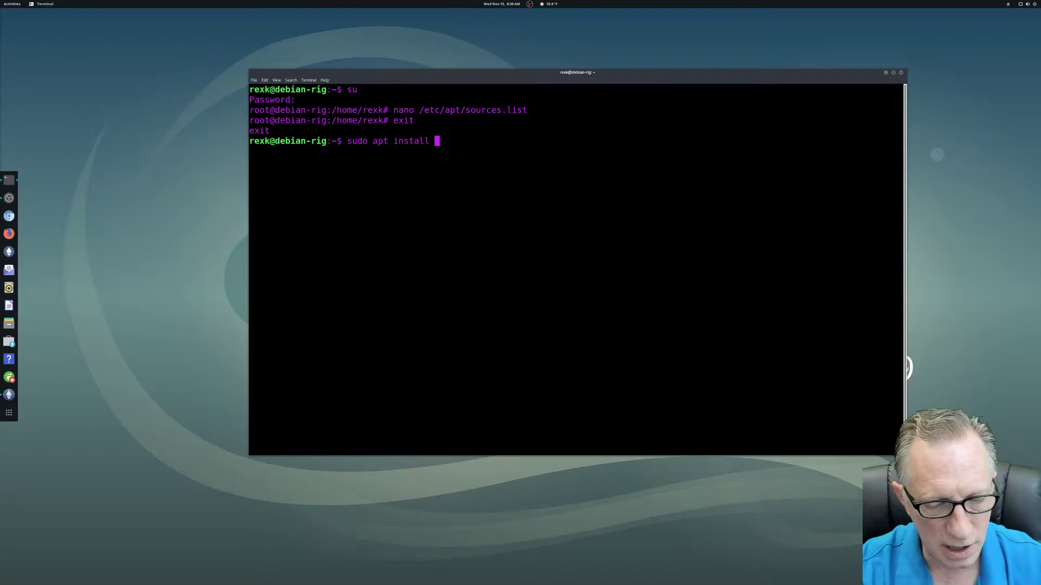
text(electrum)
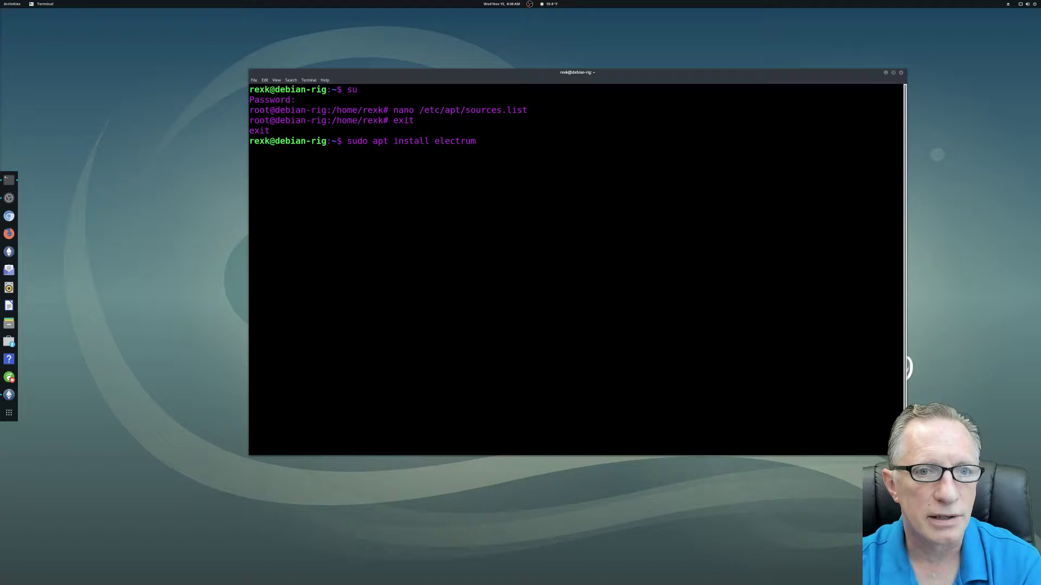
key(Return)
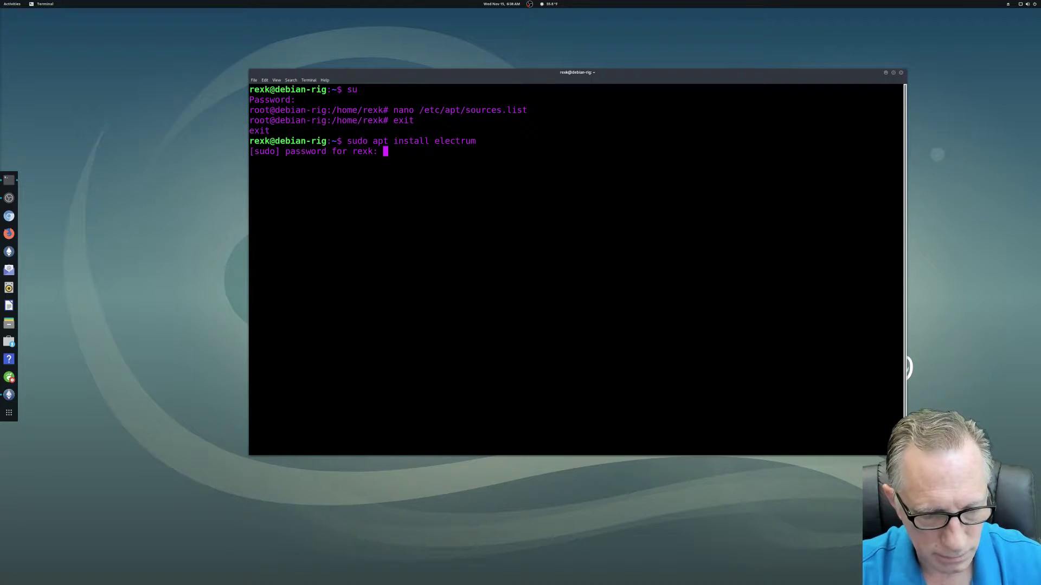
Authenticate with sudo and answer y to install electrum and its 27 new packages
key(Return)
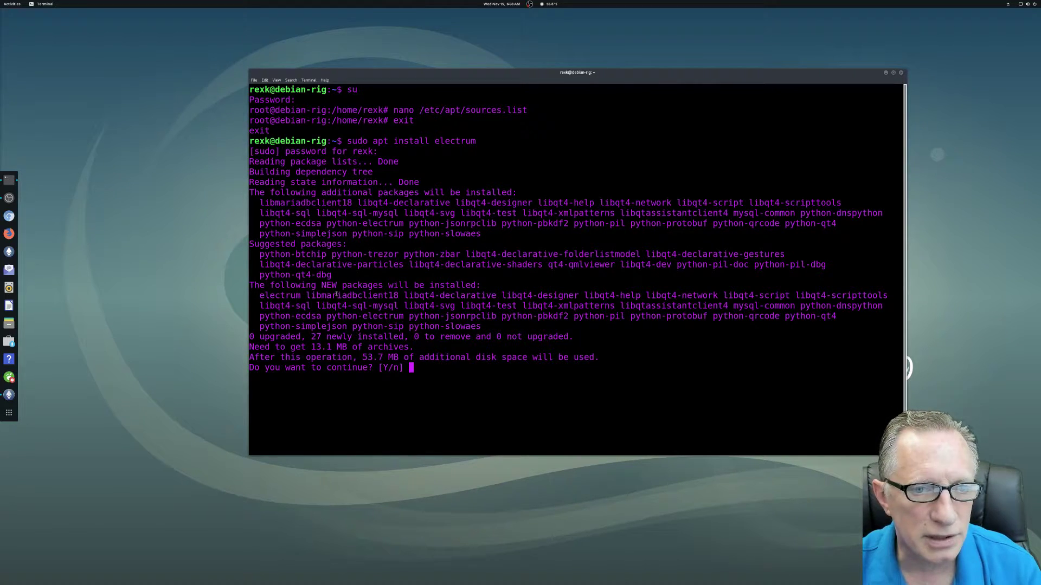
drag(261, 296, 300, 296)
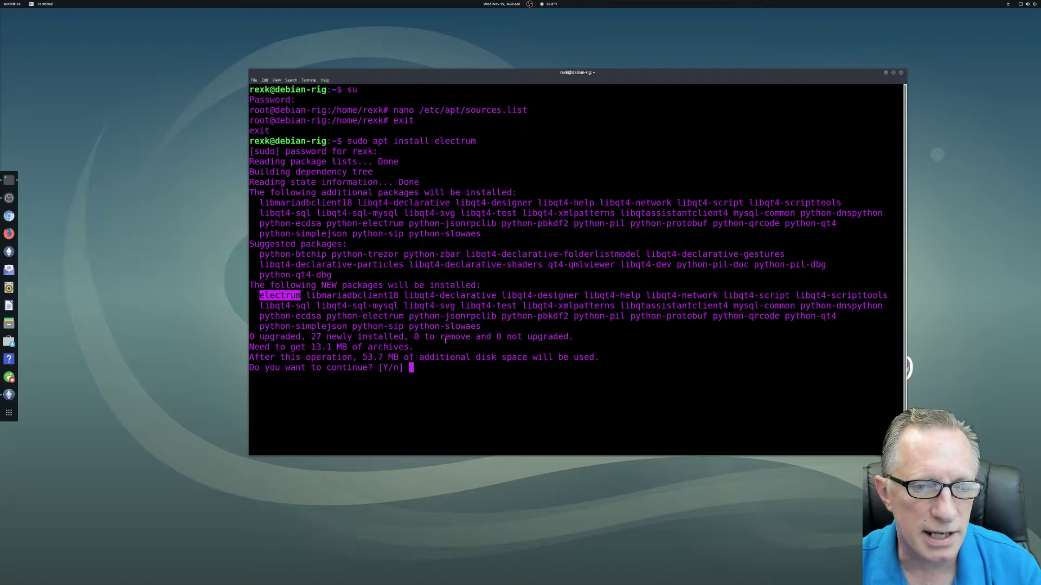
click(418, 370)
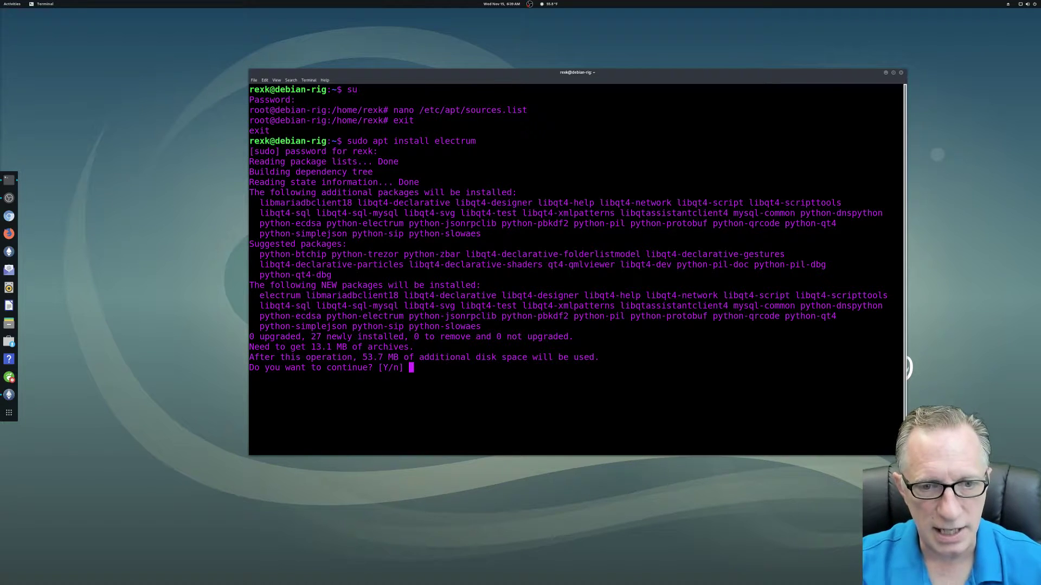
text(y)
key(Return)
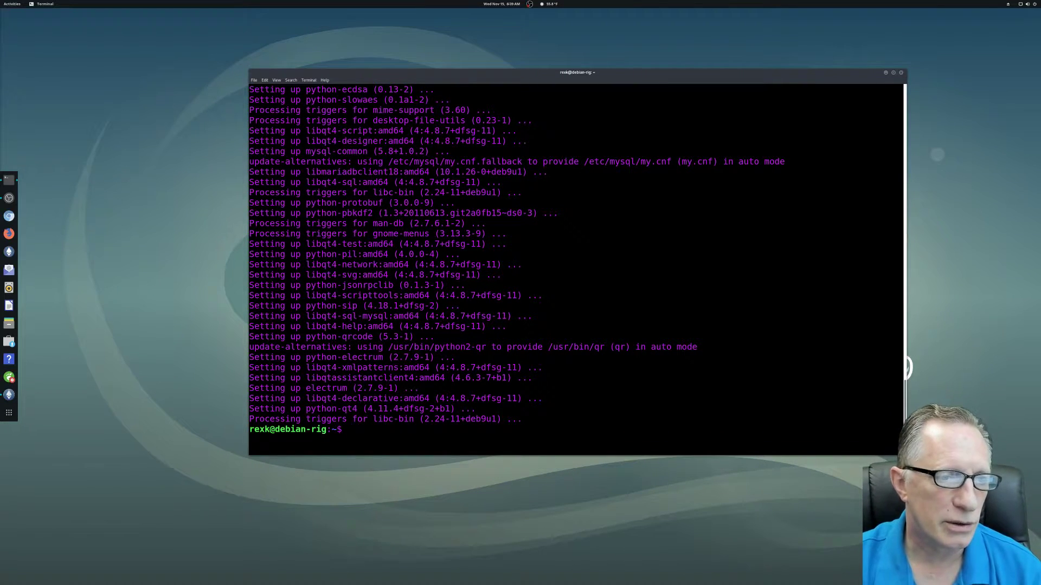
Pin Electrum Bitcoin Wallet to the favourites dash and launch it from there
click(8, 412)
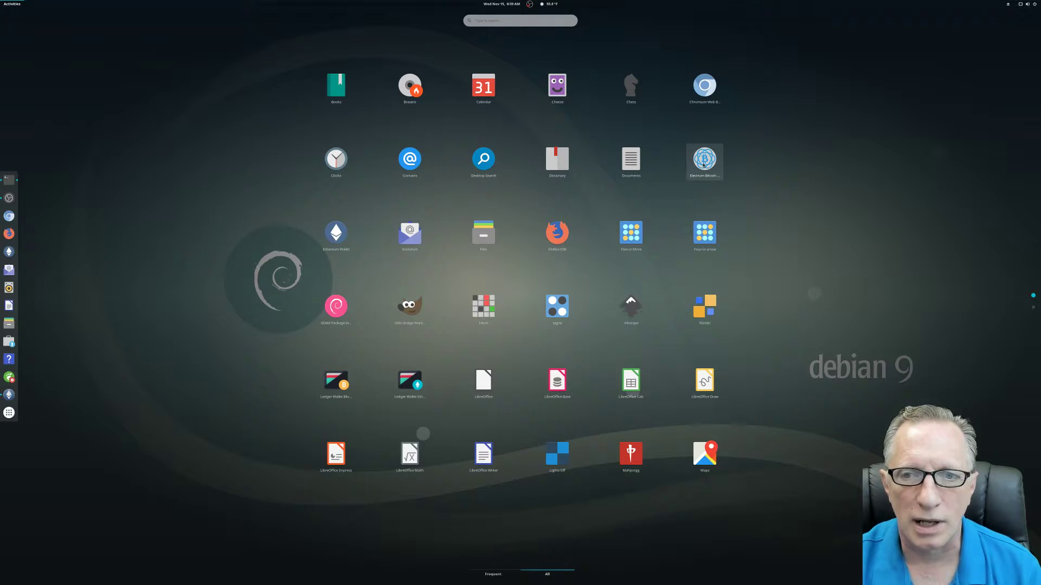
right_click(704, 164)
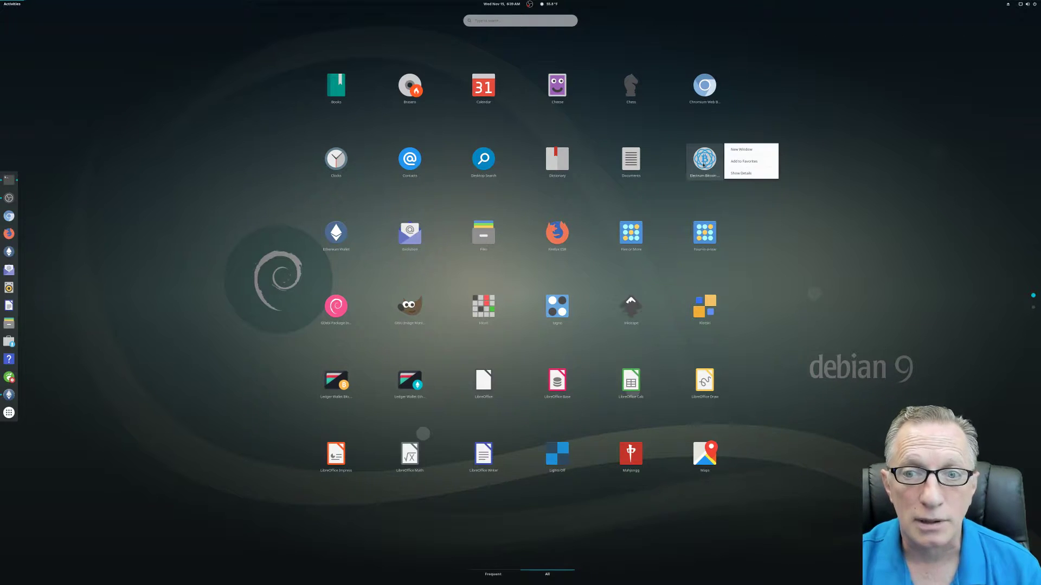
click(748, 162)
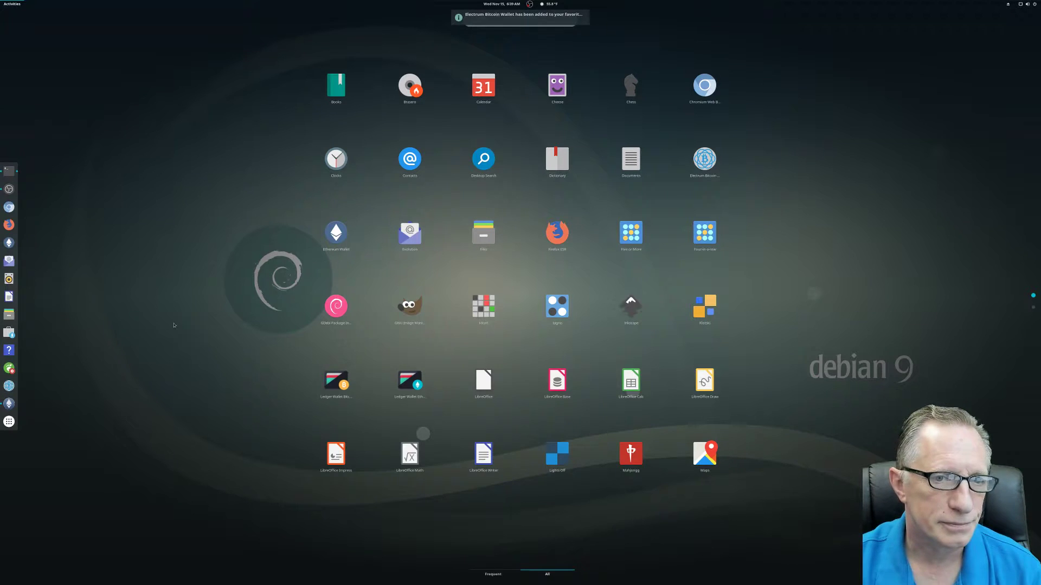
drag(9, 386, 9, 255)
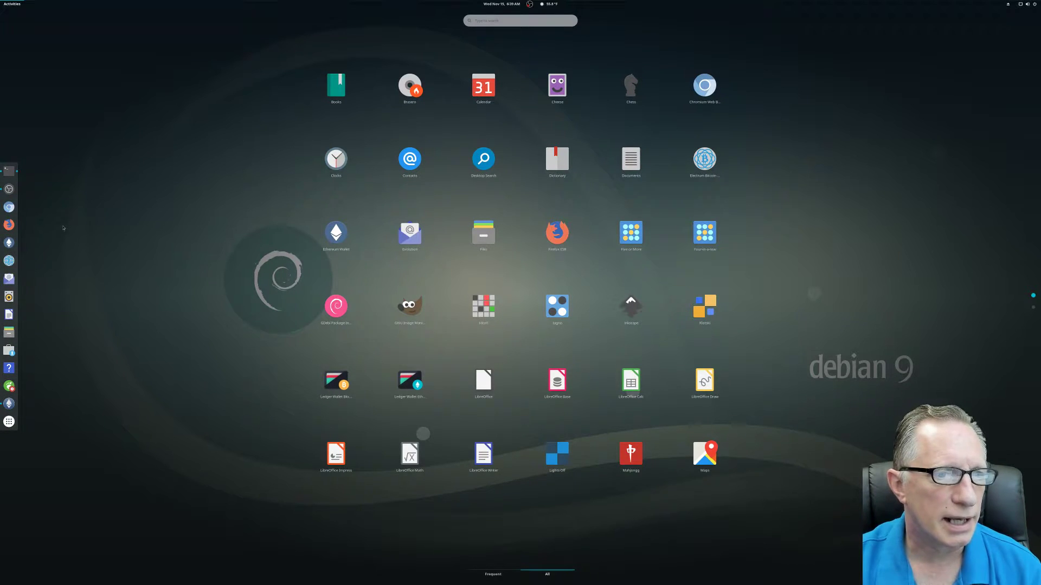
click(8, 260)
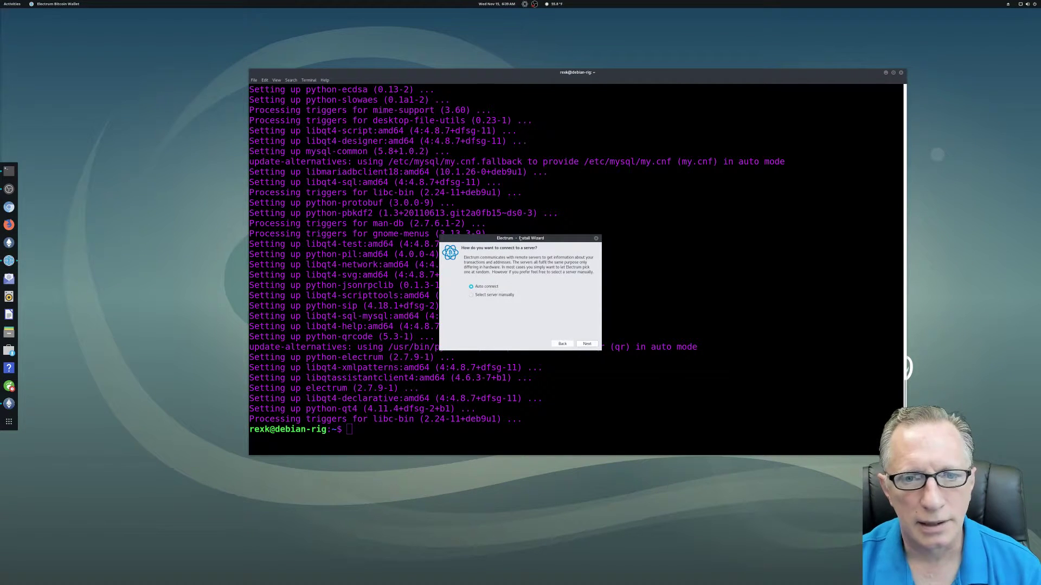
Close the terminal and start a standard wallet with a new seed, keeping auto connect
click(901, 73)
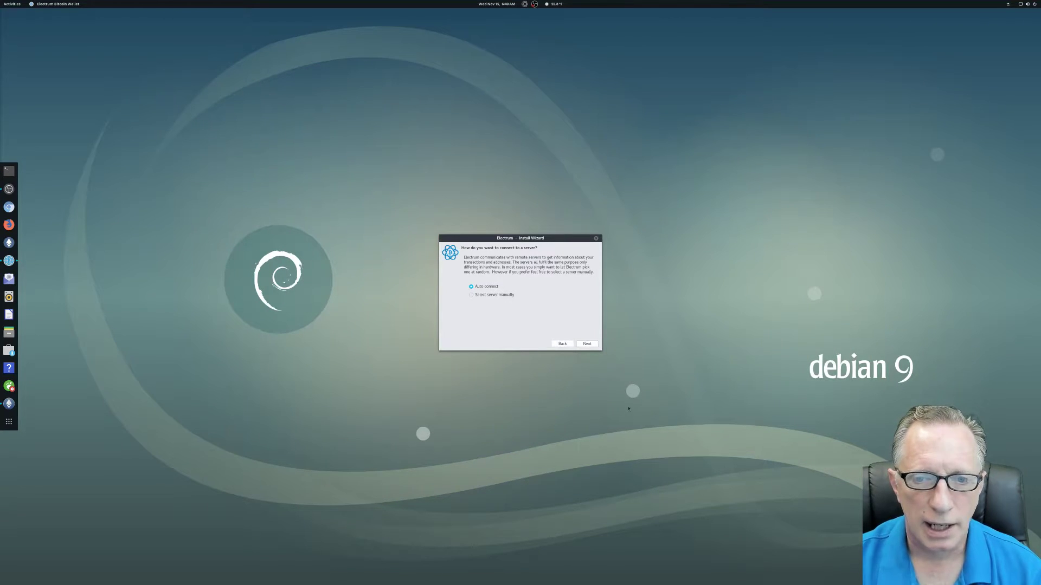
click(587, 343)
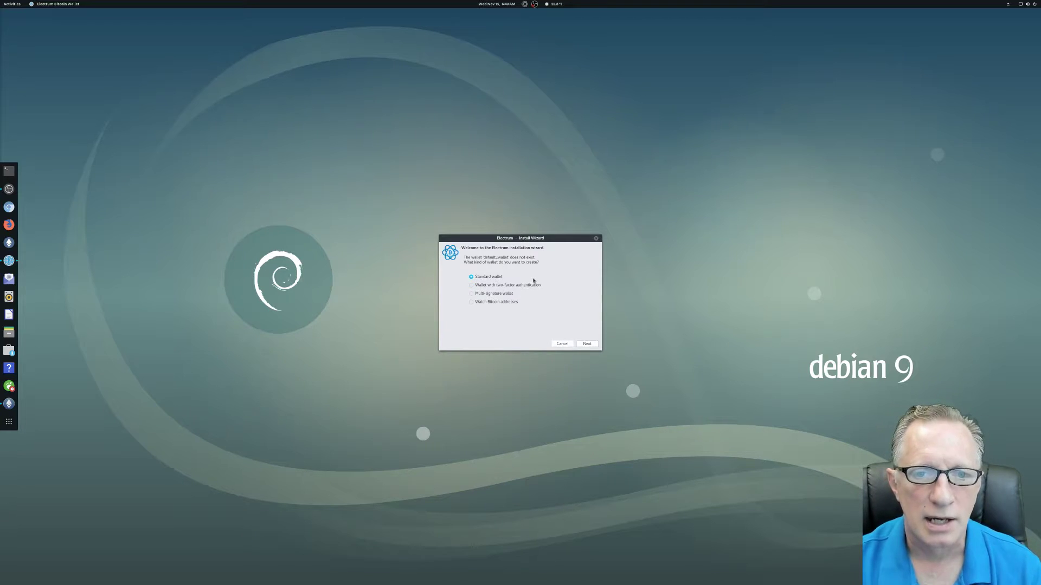
click(592, 345)
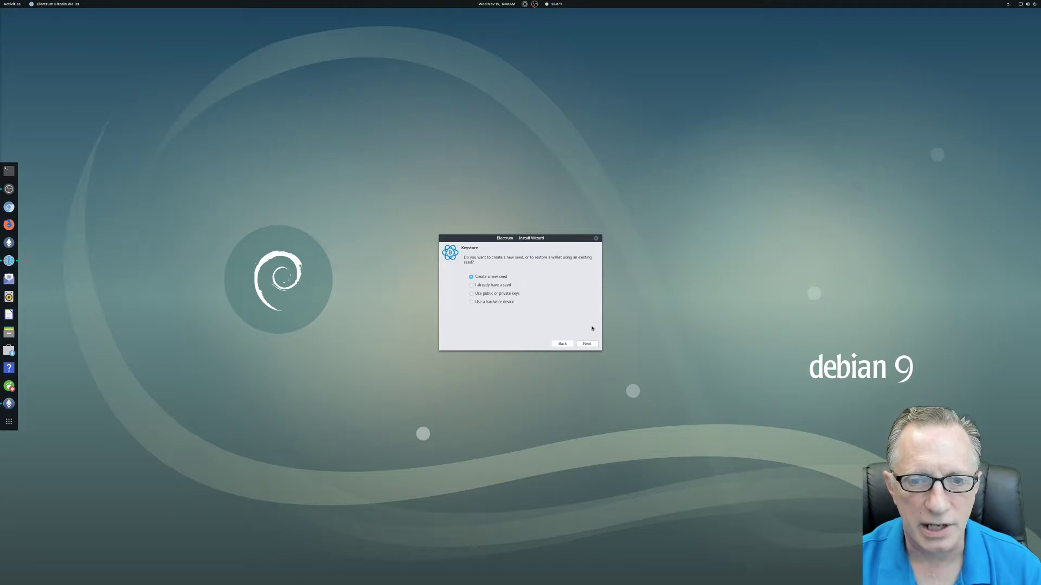
click(587, 344)
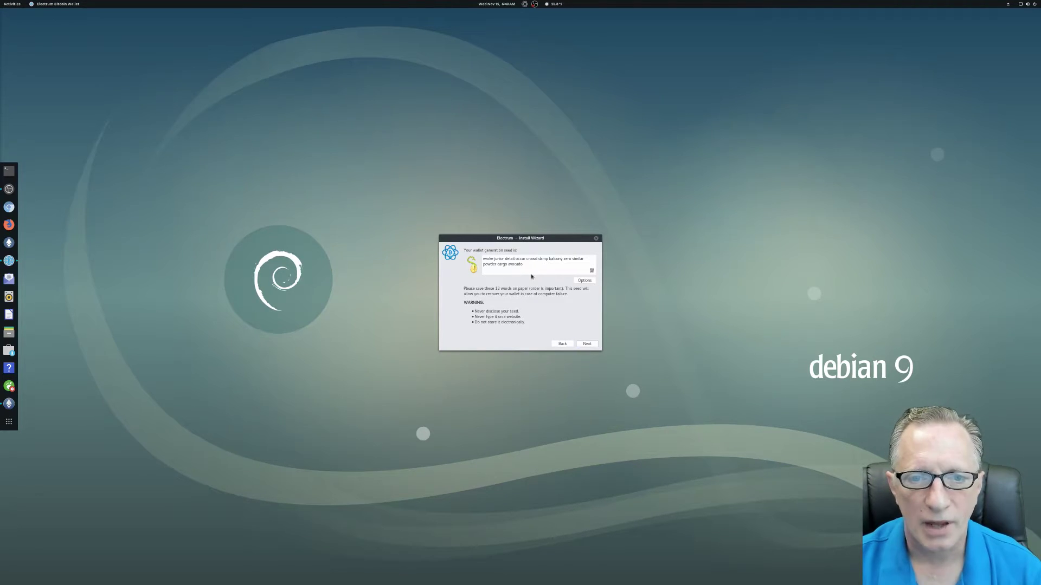
Select all twelve seed words and copy them
drag(525, 264, 483, 259)
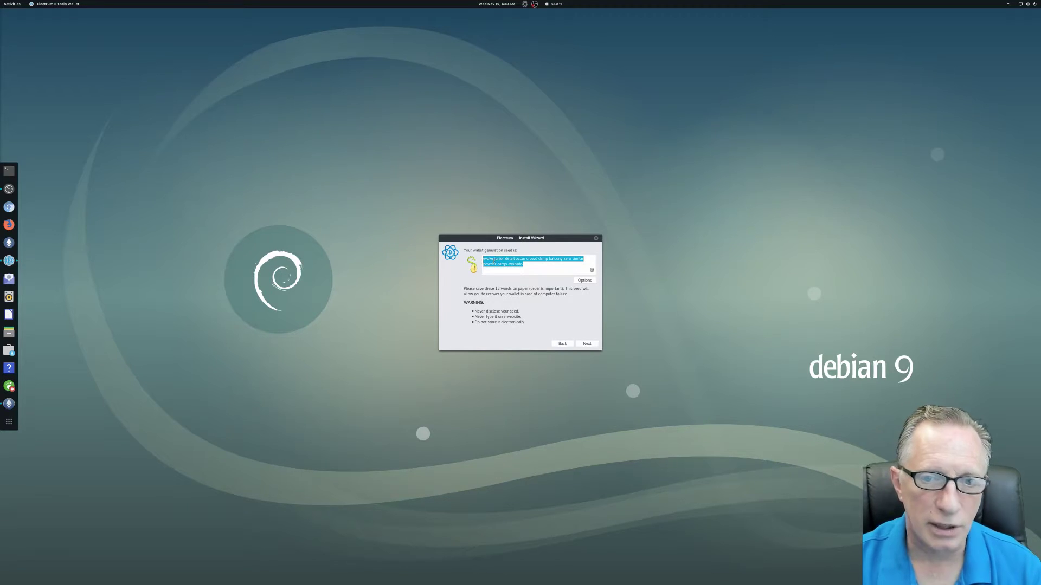
right_click(495, 261)
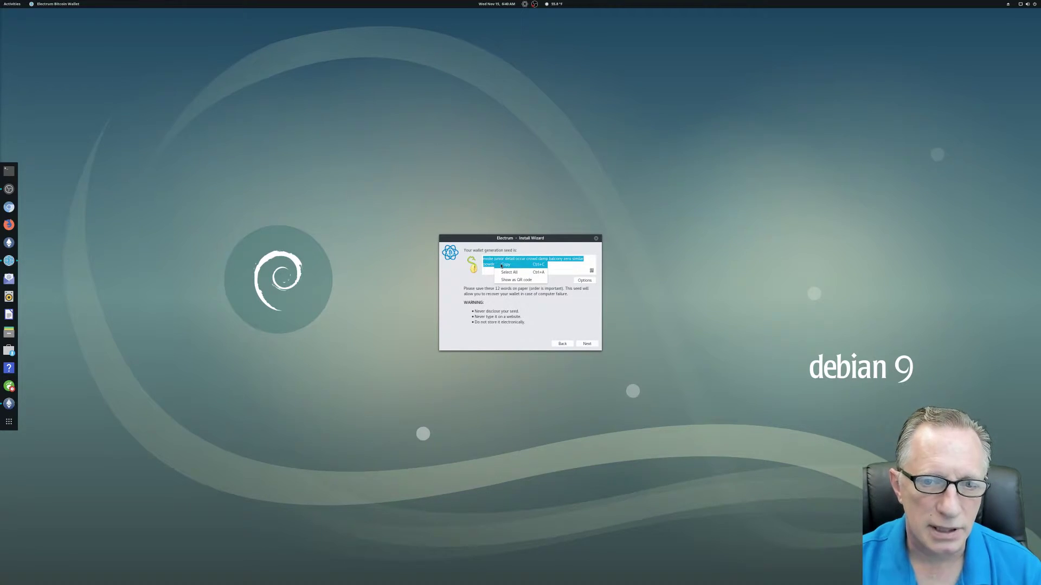
click(503, 265)
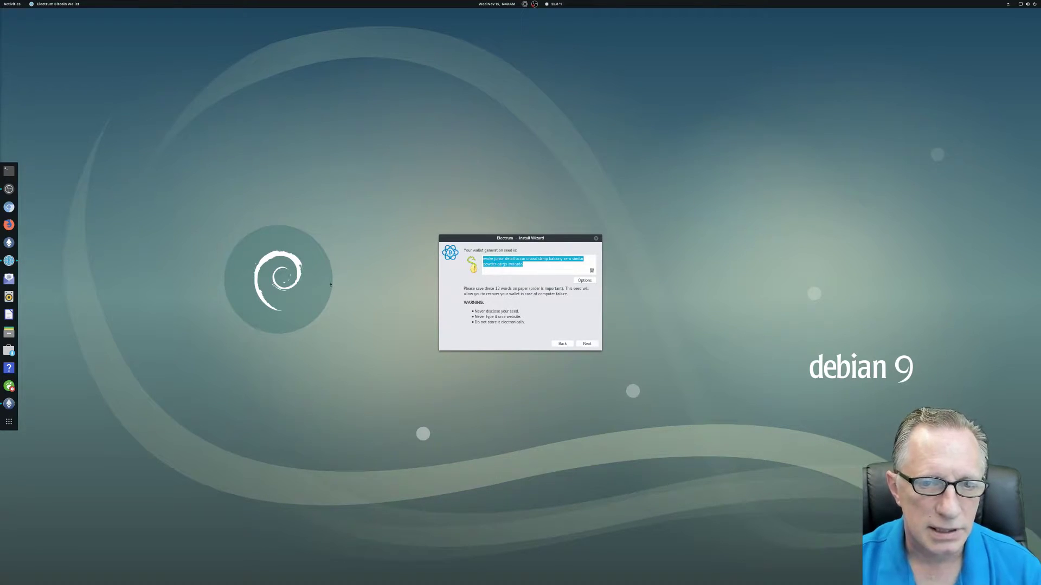
In Files, create a folder named Electrum2 inside Software and open it
click(8, 333)
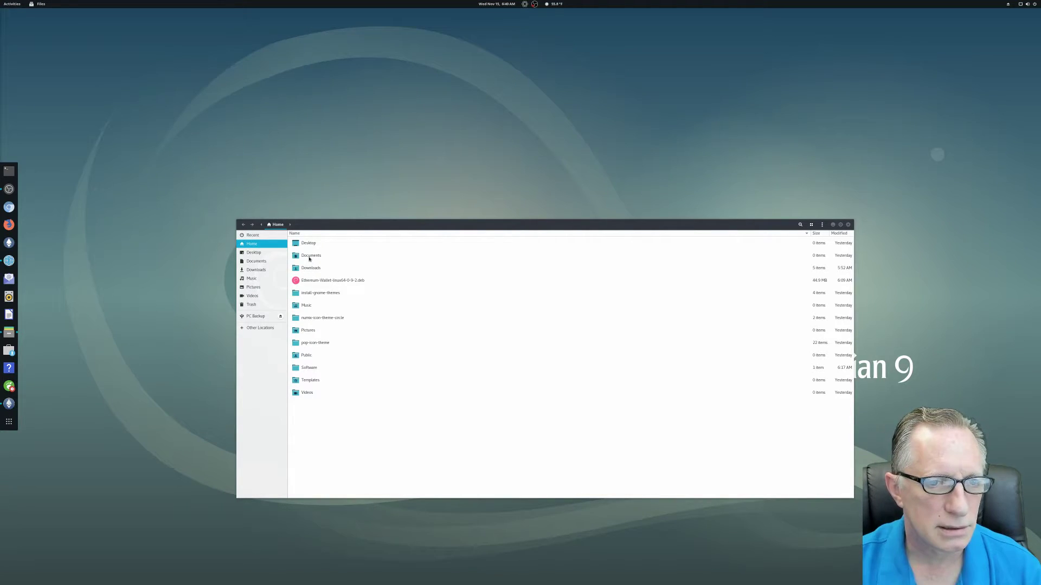
double_click(307, 368)
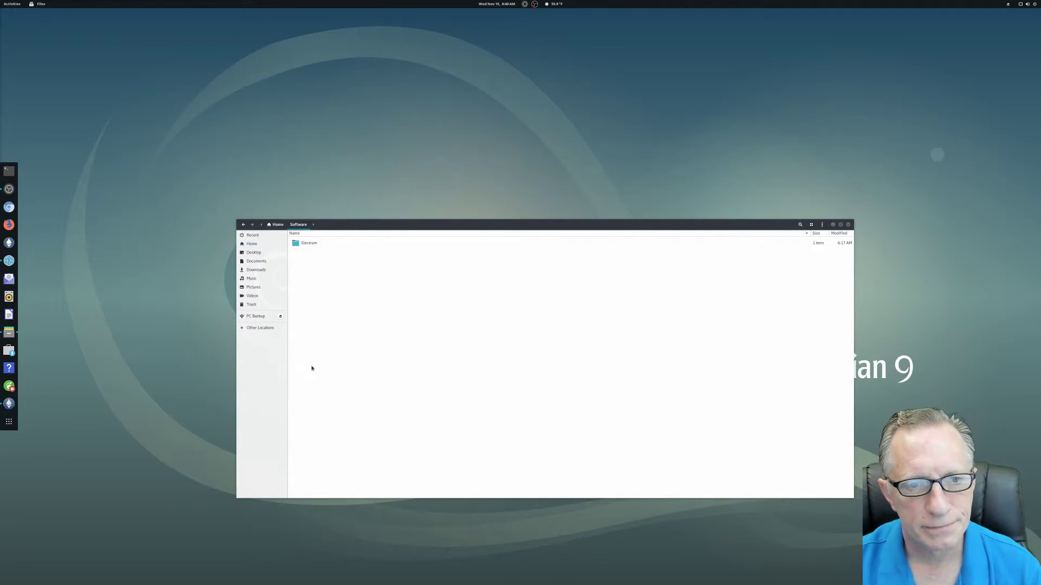
right_click(315, 277)
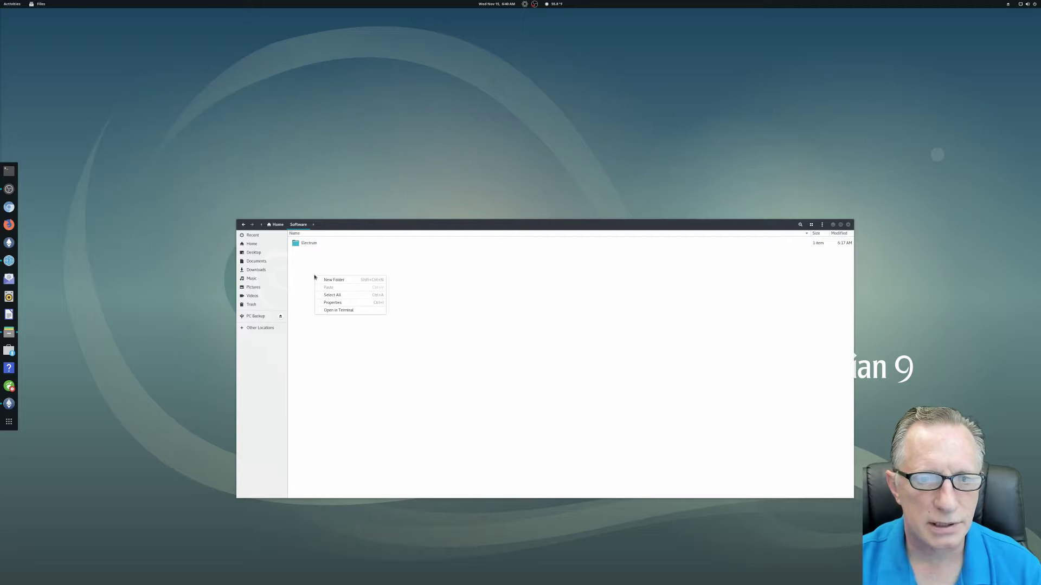
click(317, 279)
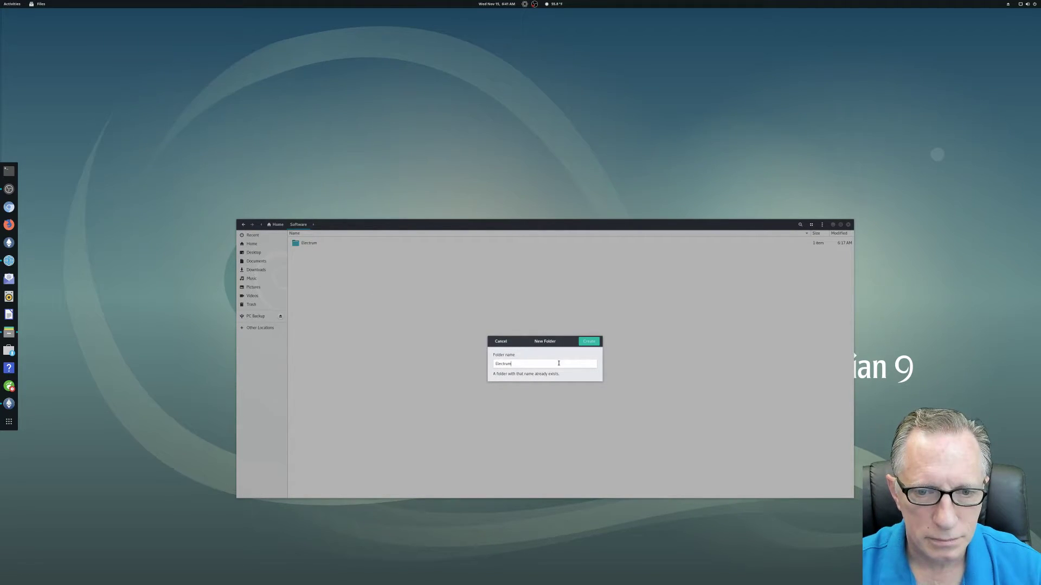
key(BackSpace)
key(BackSpace)
key(BackSpace)
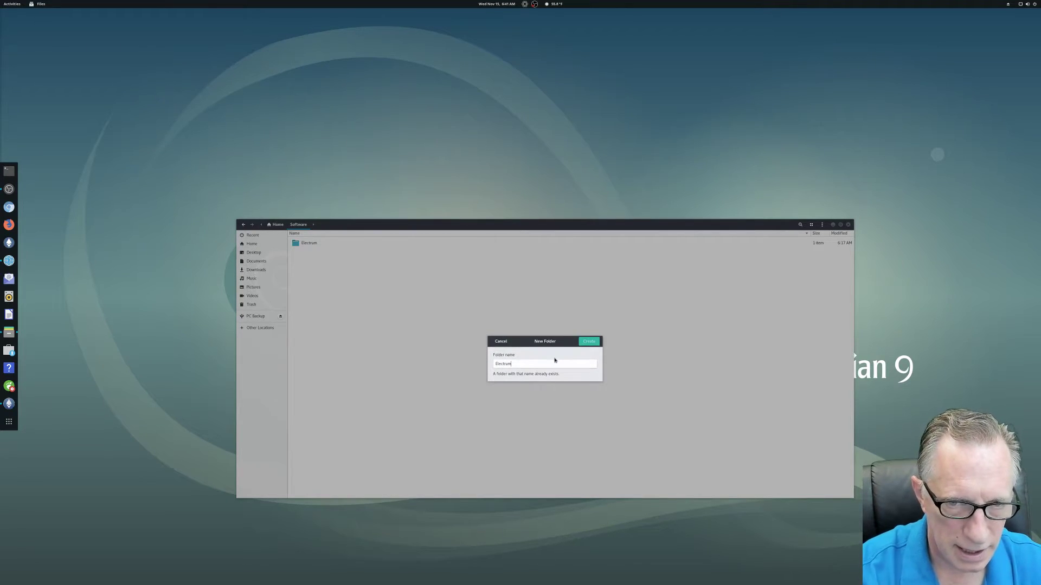
text(rum2)
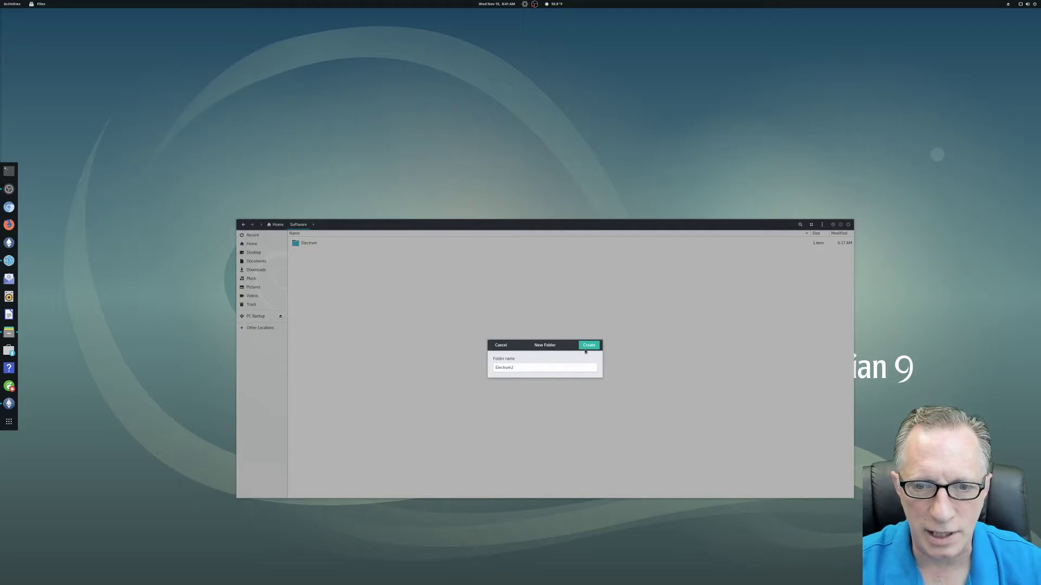
click(588, 347)
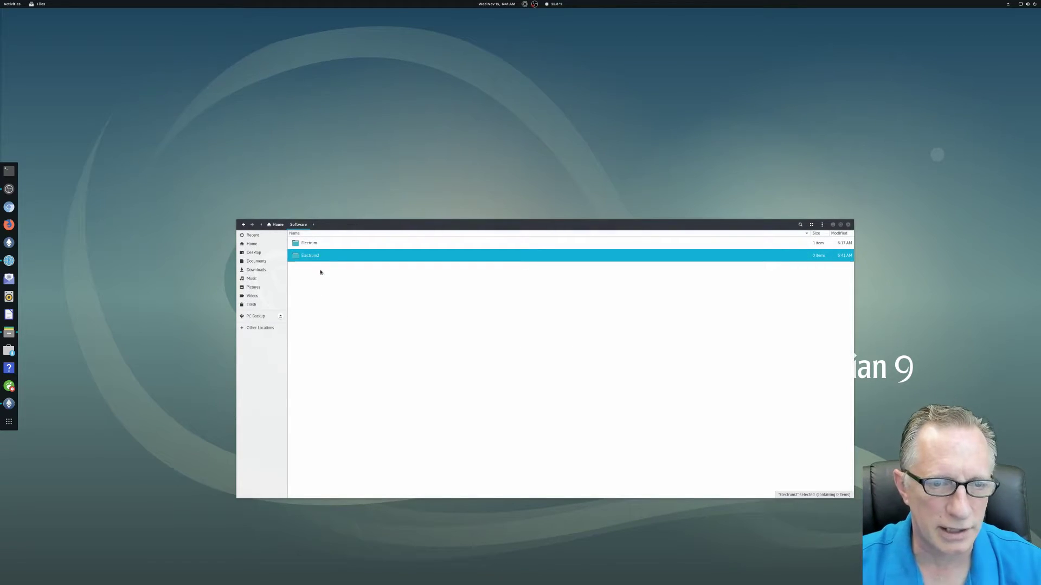
double_click(313, 257)
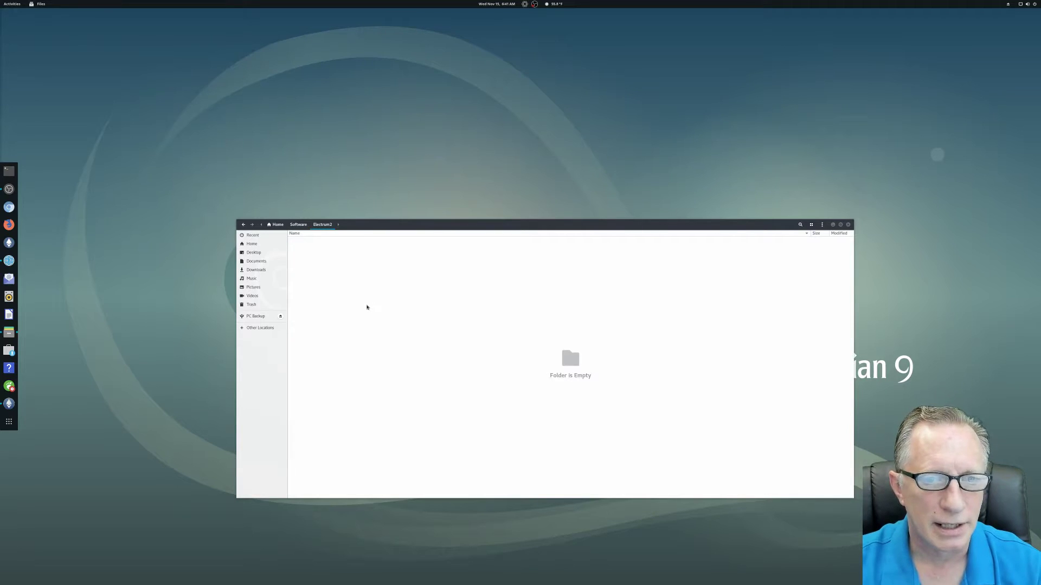
right_click(366, 307)
click(325, 291)
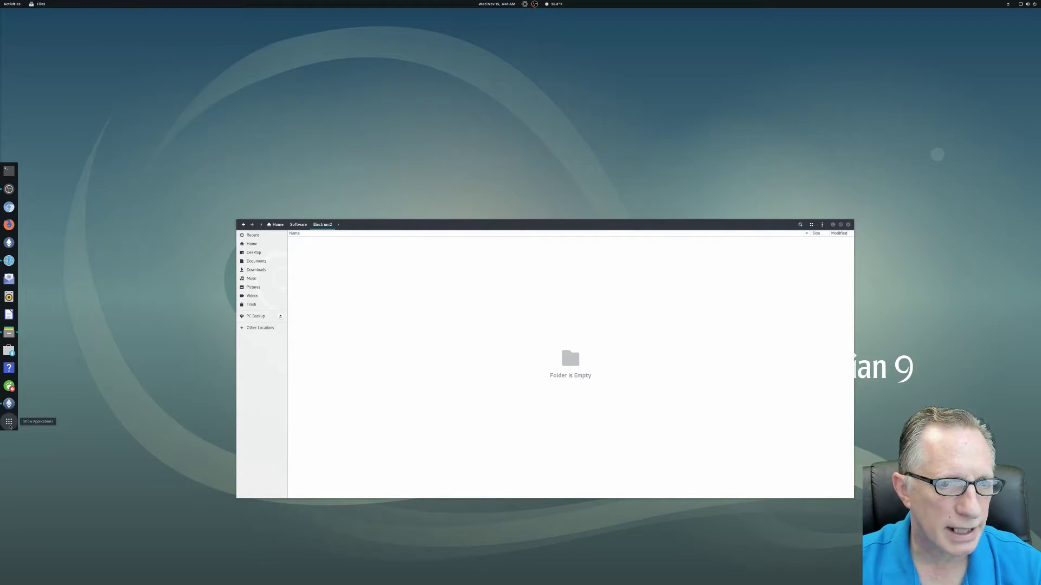
Launch Text Editor from the second applications page and paste the 12-word seed
click(9, 421)
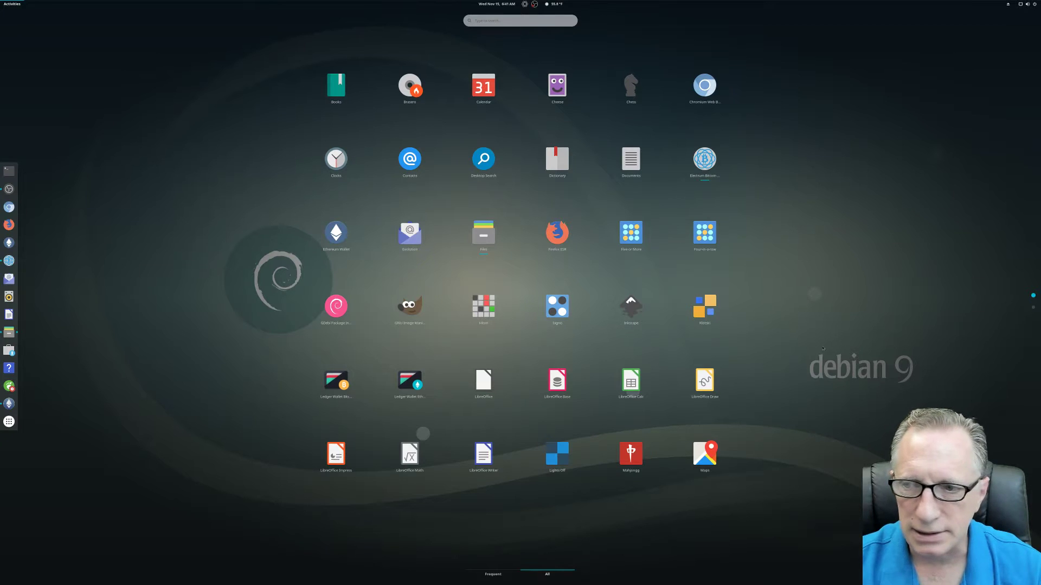
click(1026, 306)
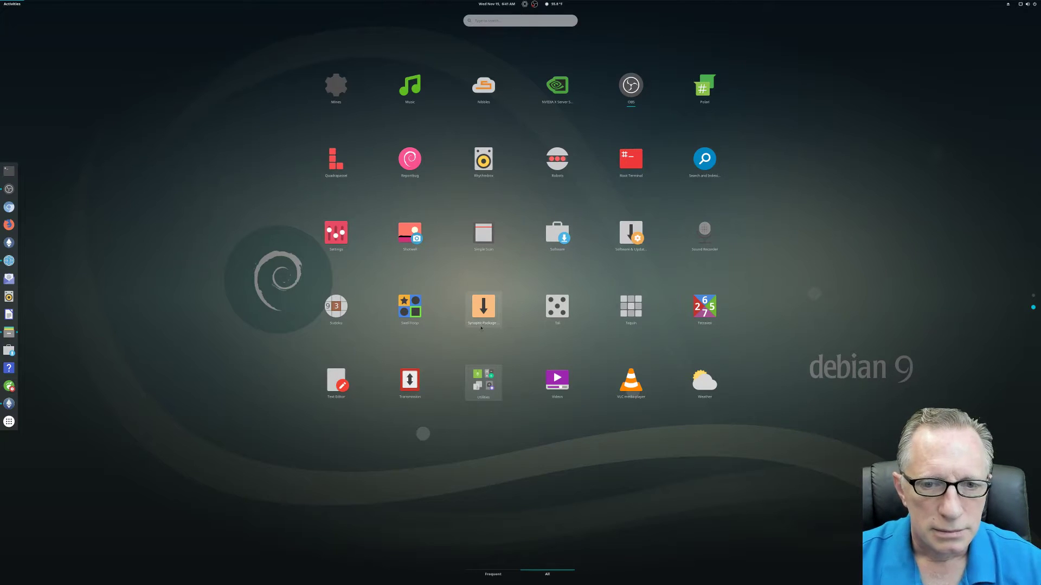
click(336, 386)
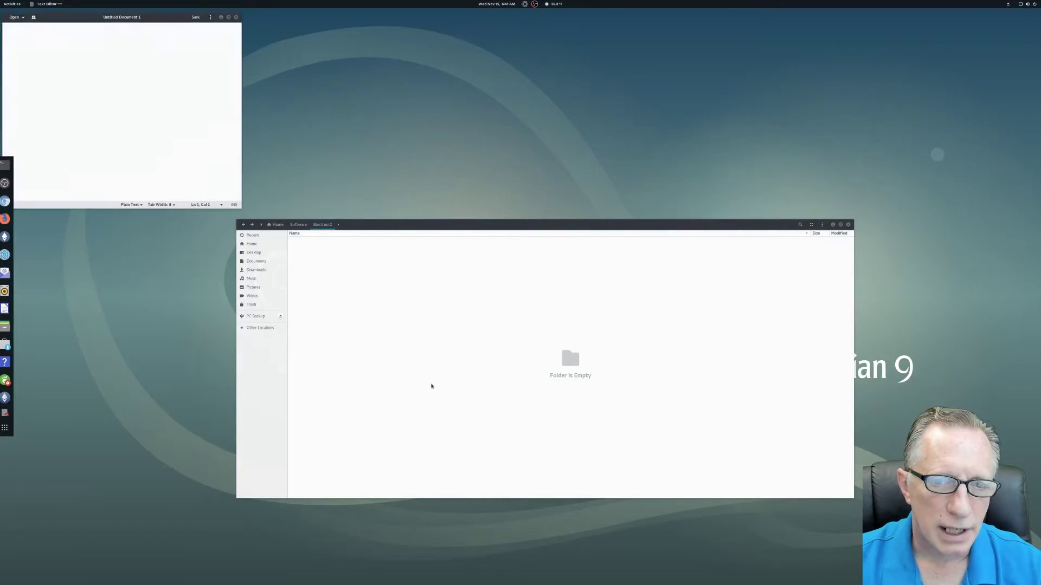
right_click(15, 26)
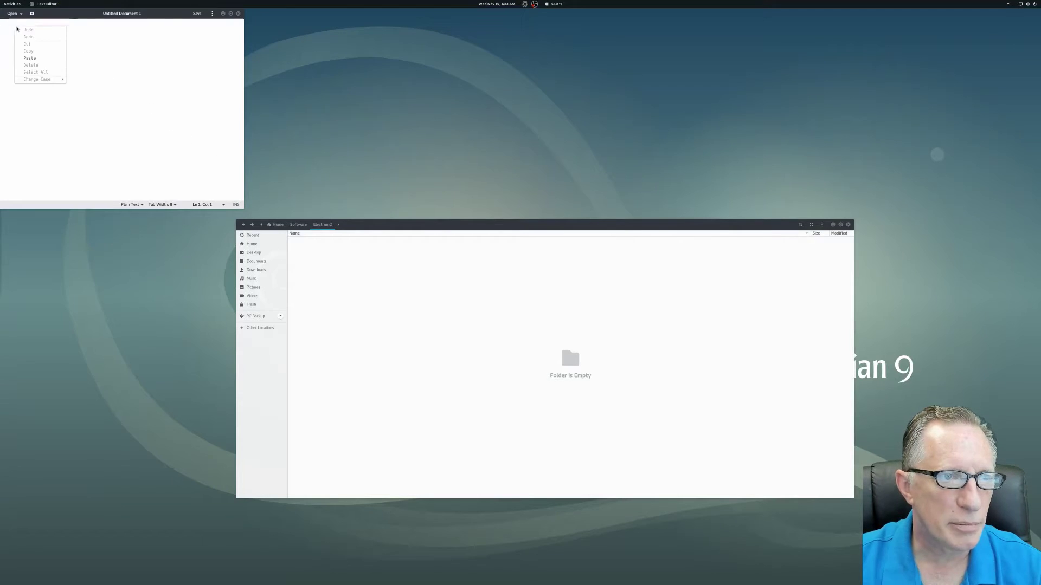
click(36, 58)
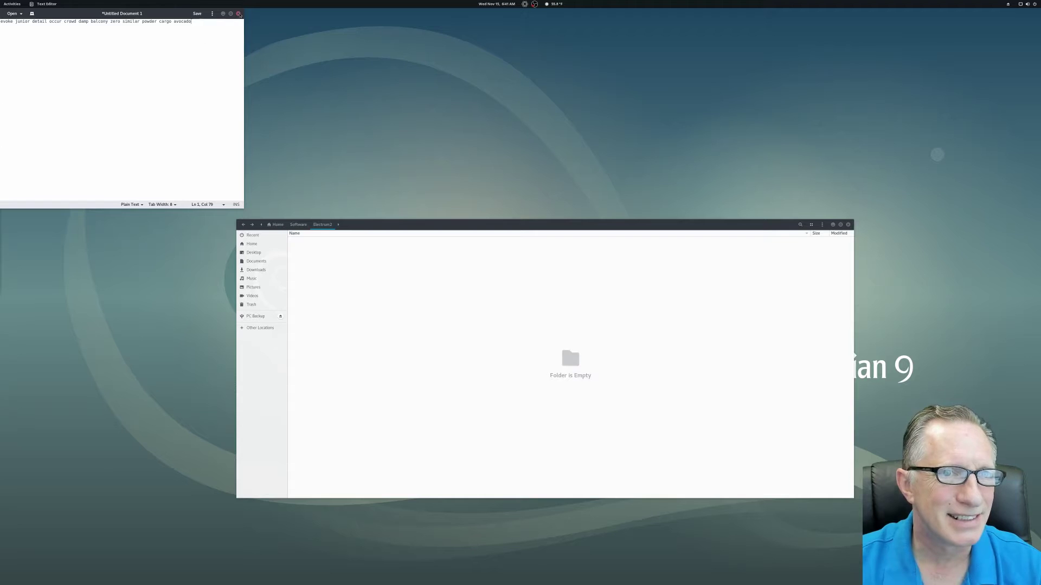
Save the seed text as a file named 'seed' in Software > Electrum2 and close the editor
click(238, 14)
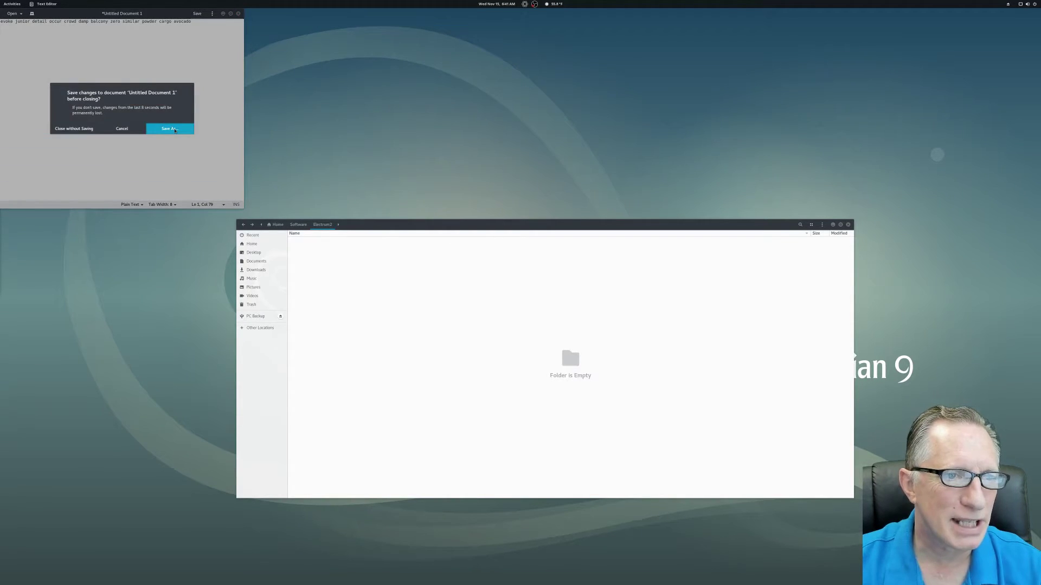
click(169, 129)
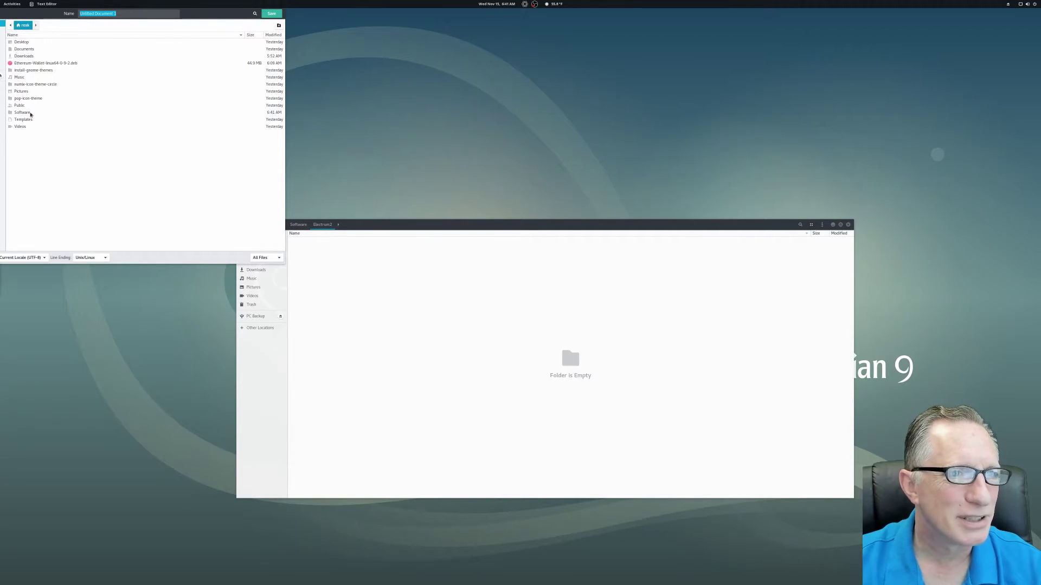
double_click(24, 112)
double_click(24, 50)
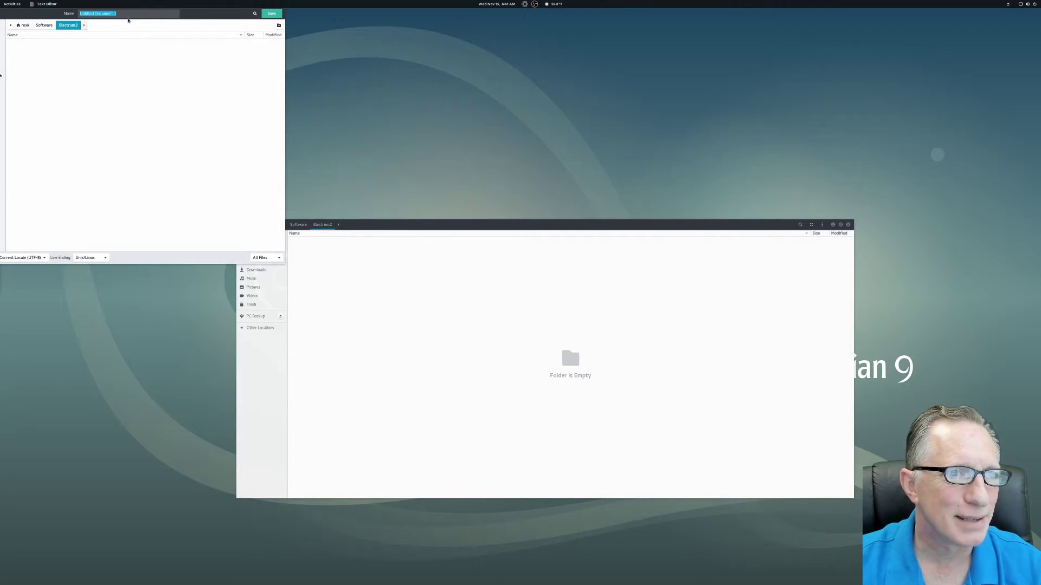
text(s)
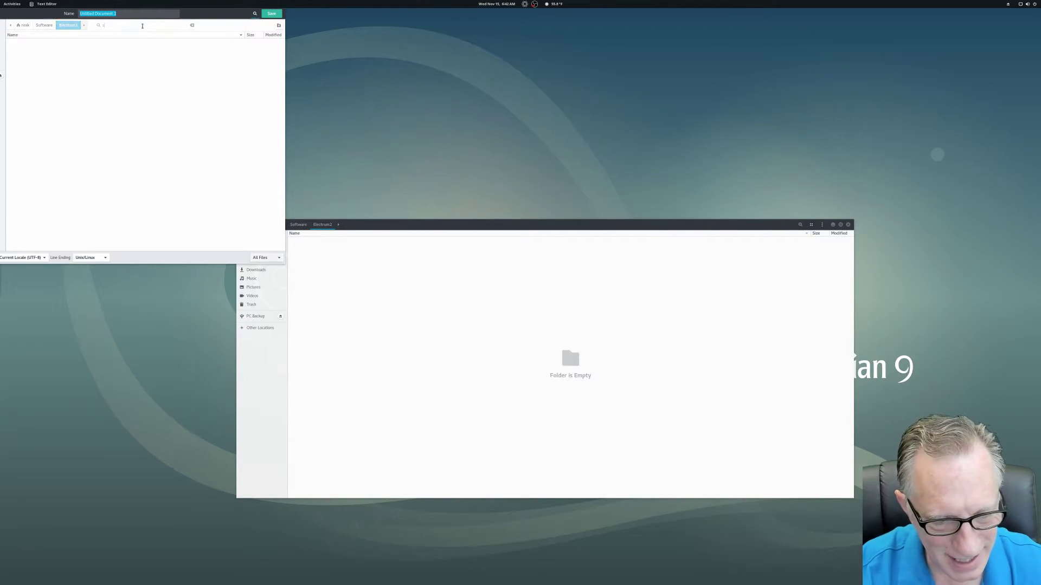
text(eed)
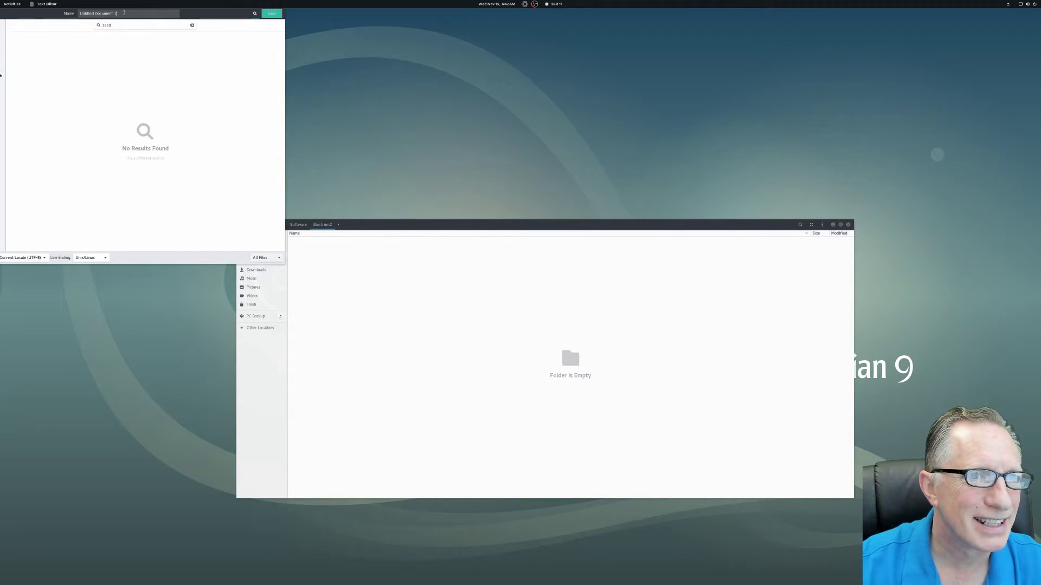
text(se)
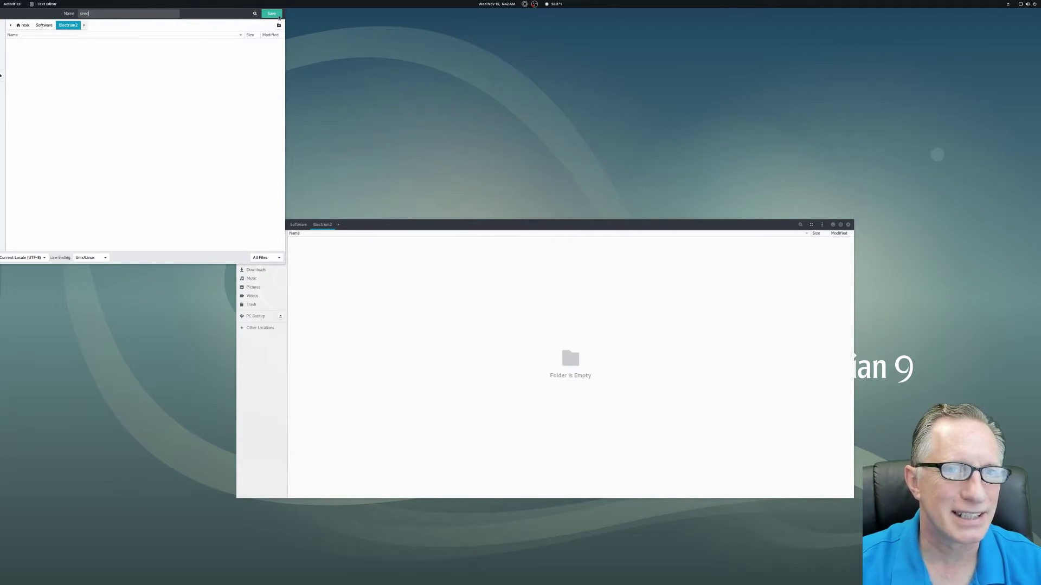
click(271, 14)
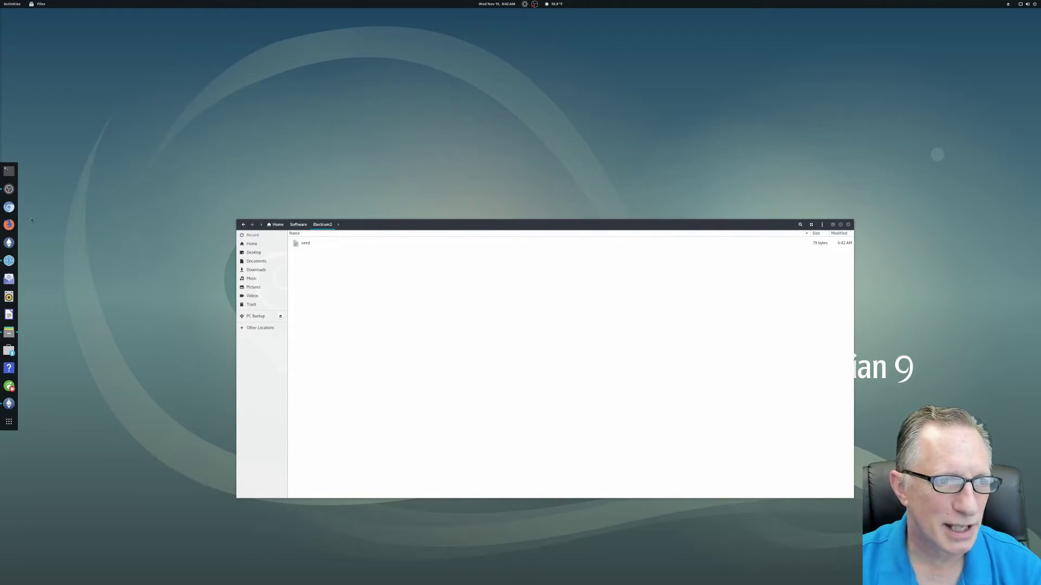
Advance Electrum to the seed confirmation step and copy the seed words from the saved seed file
click(8, 261)
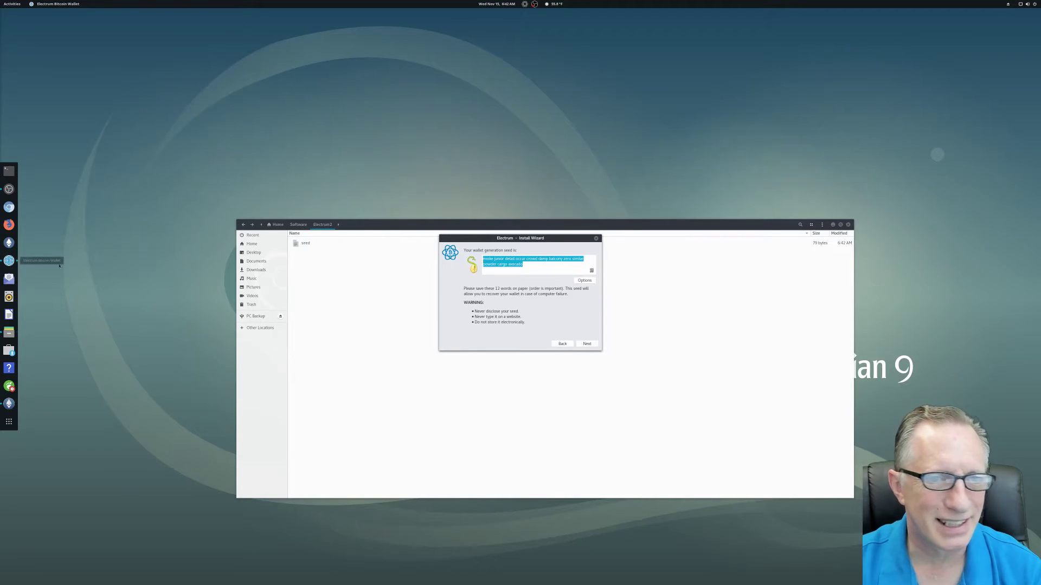
click(579, 345)
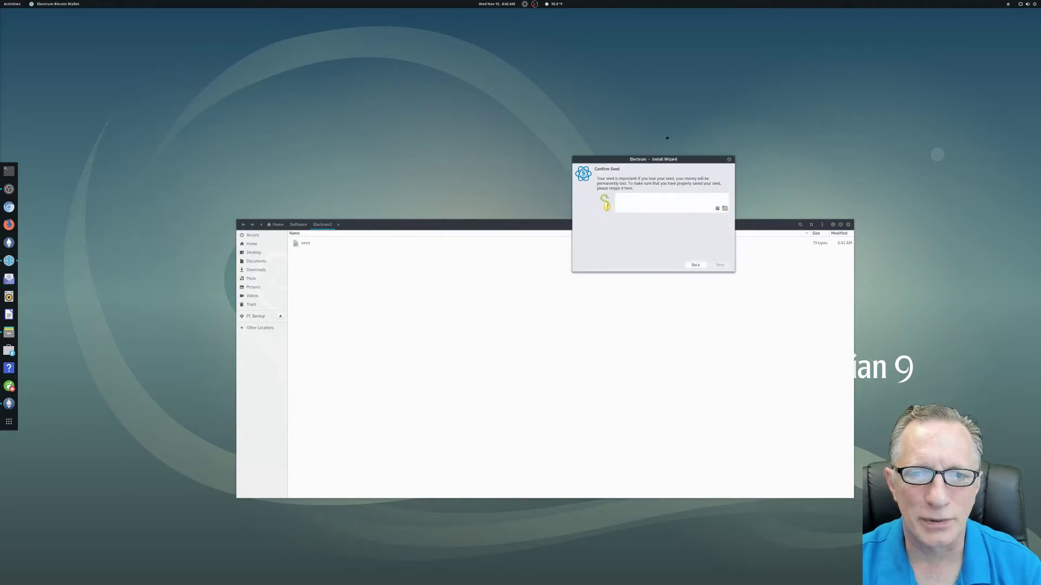
double_click(303, 244)
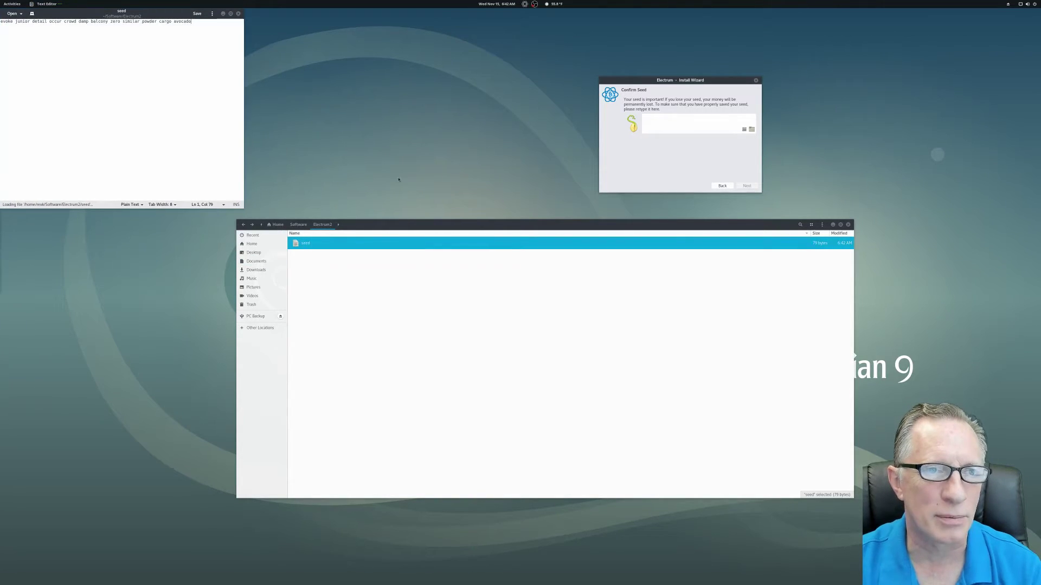
drag(191, 22, 1, 21)
right_click(22, 23)
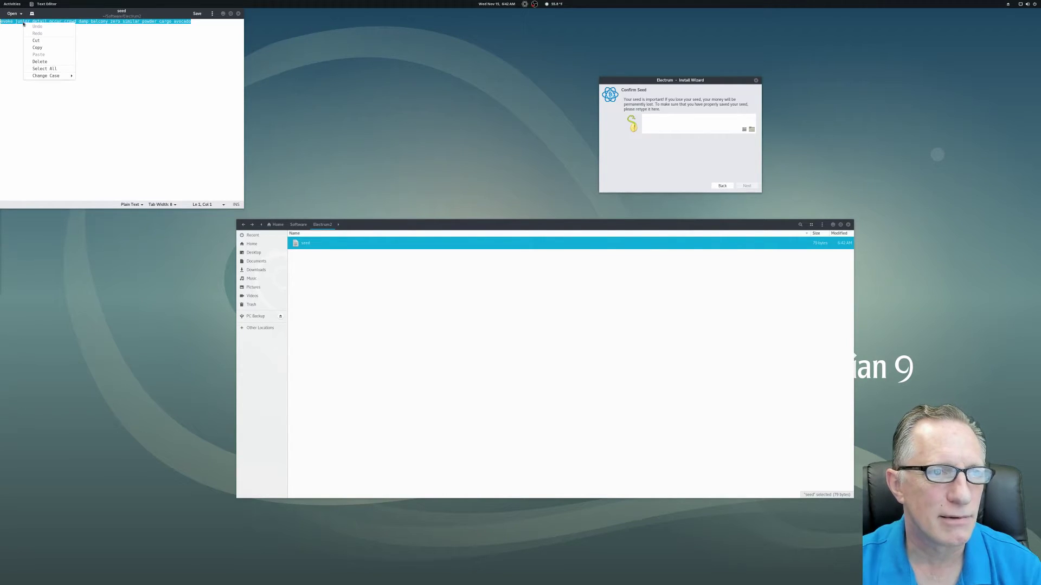
click(43, 49)
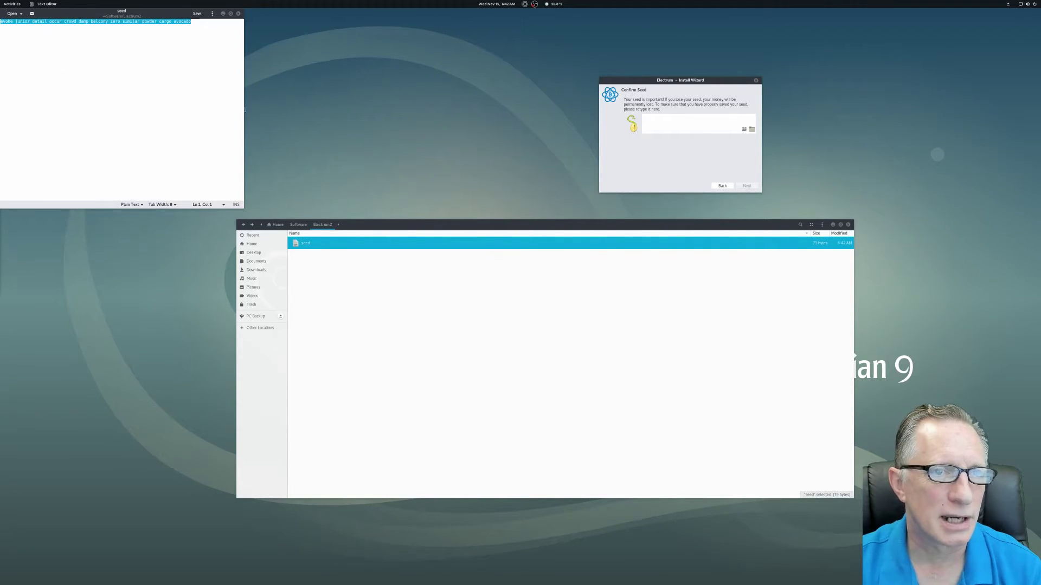
Paste the copied seed into the Confirm Seed field and continue to the password step
click(647, 117)
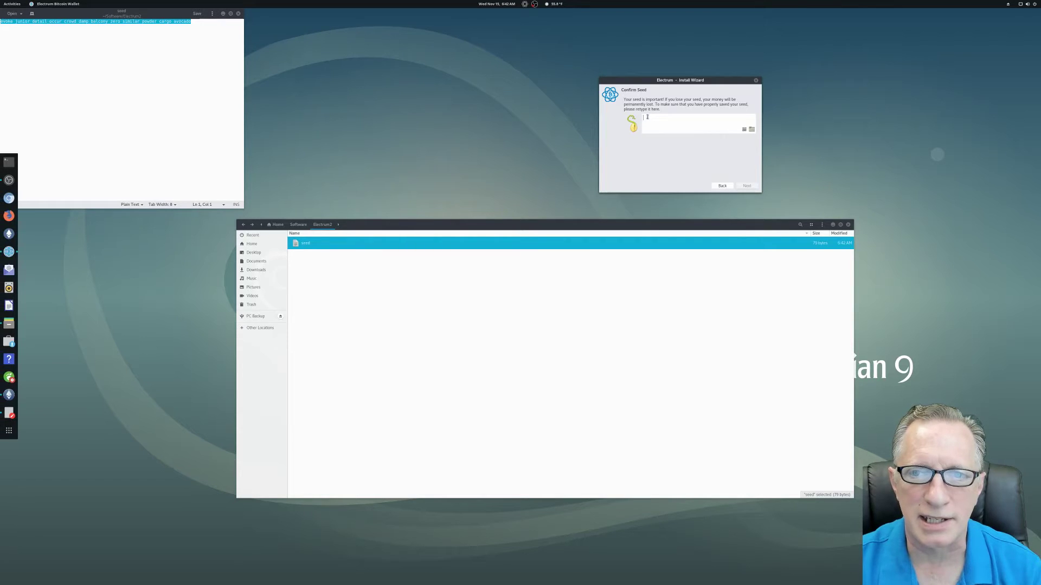
right_click(646, 131)
click(657, 151)
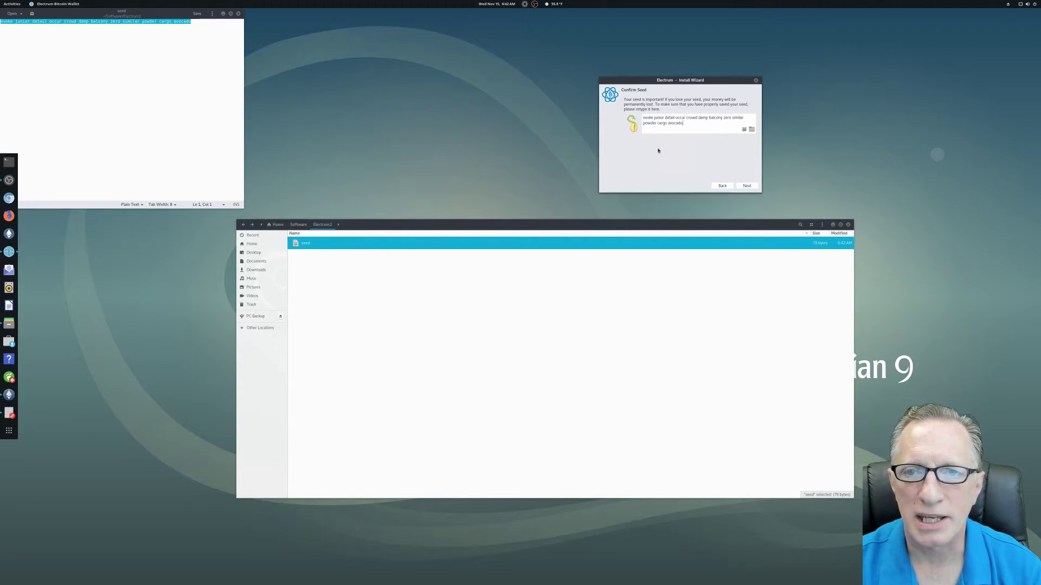
click(747, 187)
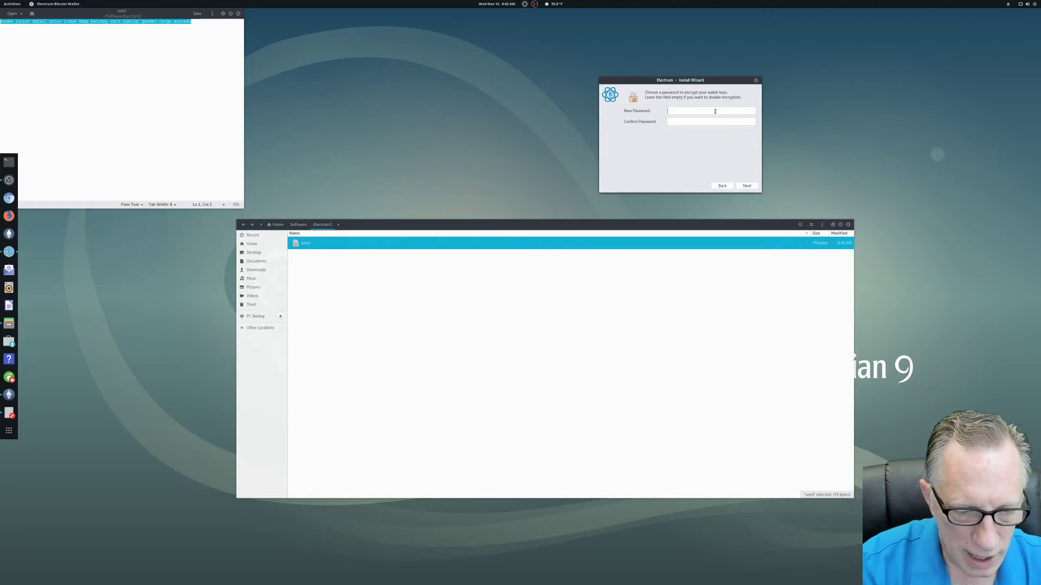
Enter and confirm a strong wallet password, then create the wallet
text(*)
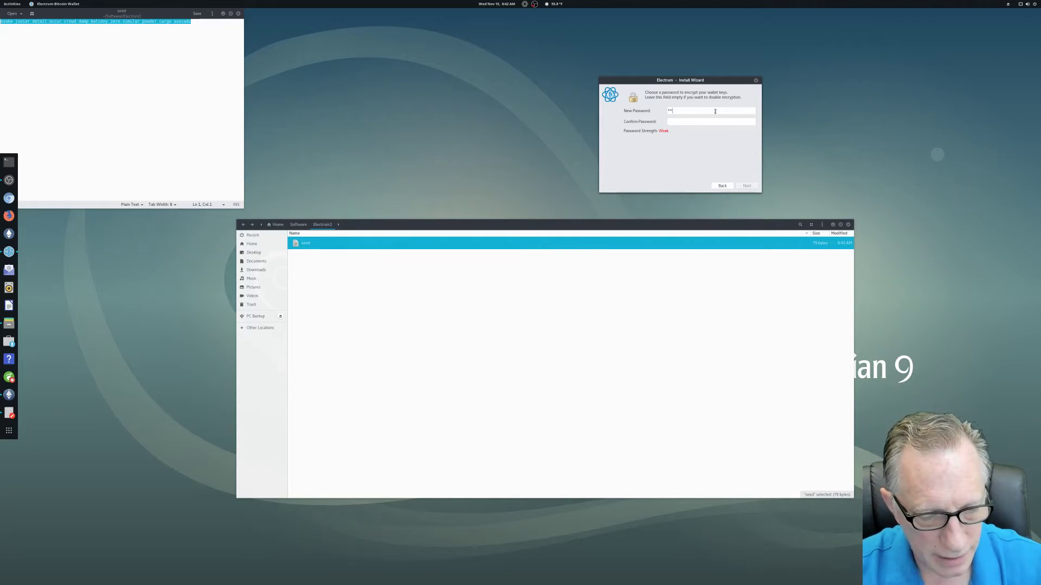
text(*****)
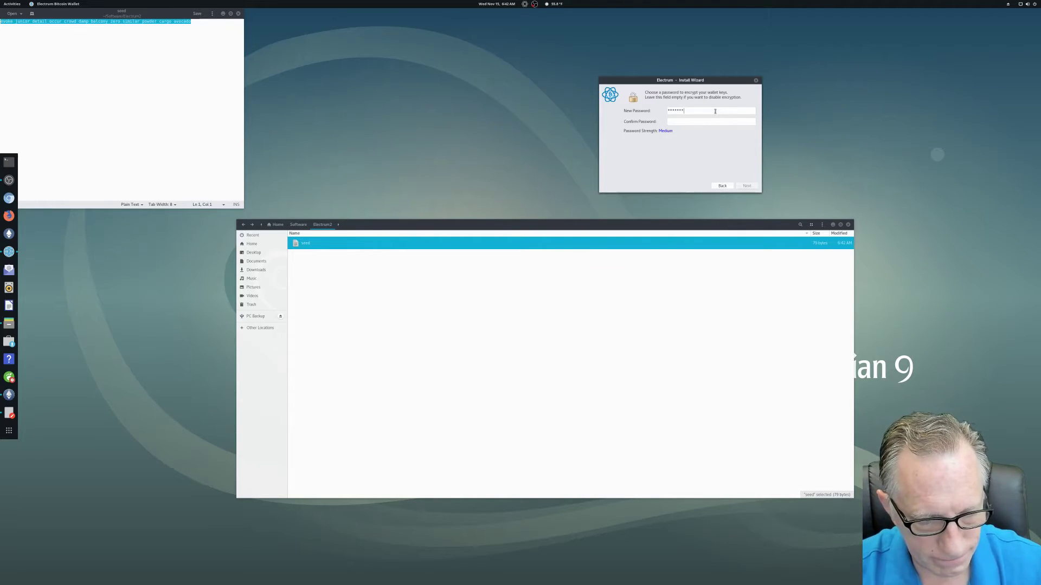
text(**)
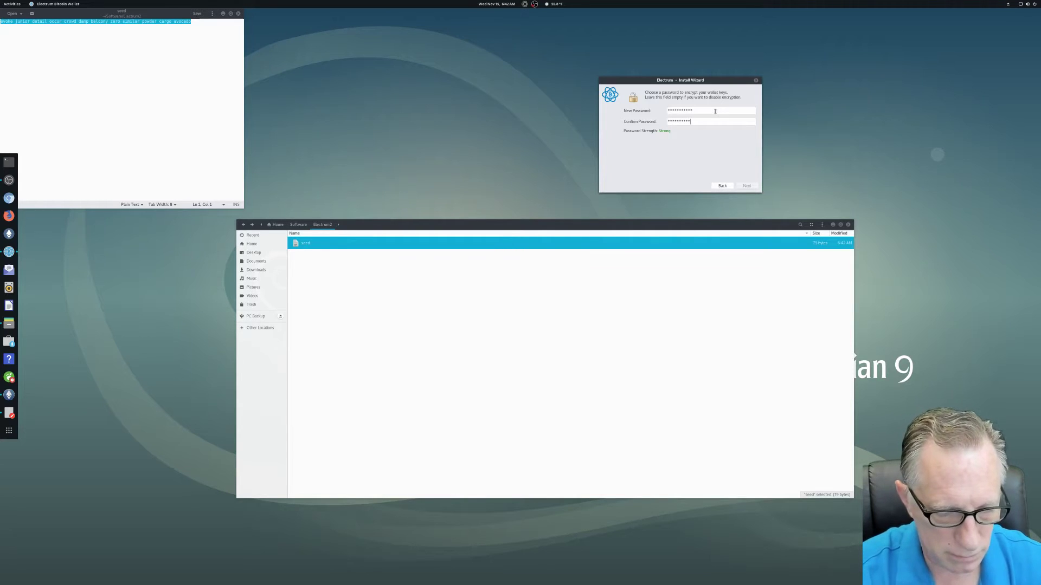
text(*)
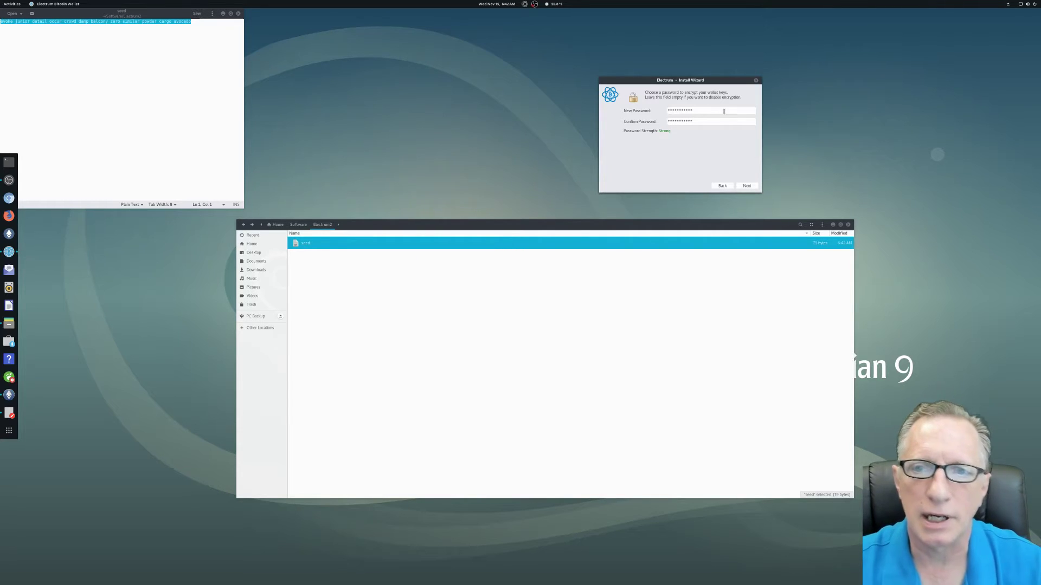
click(747, 186)
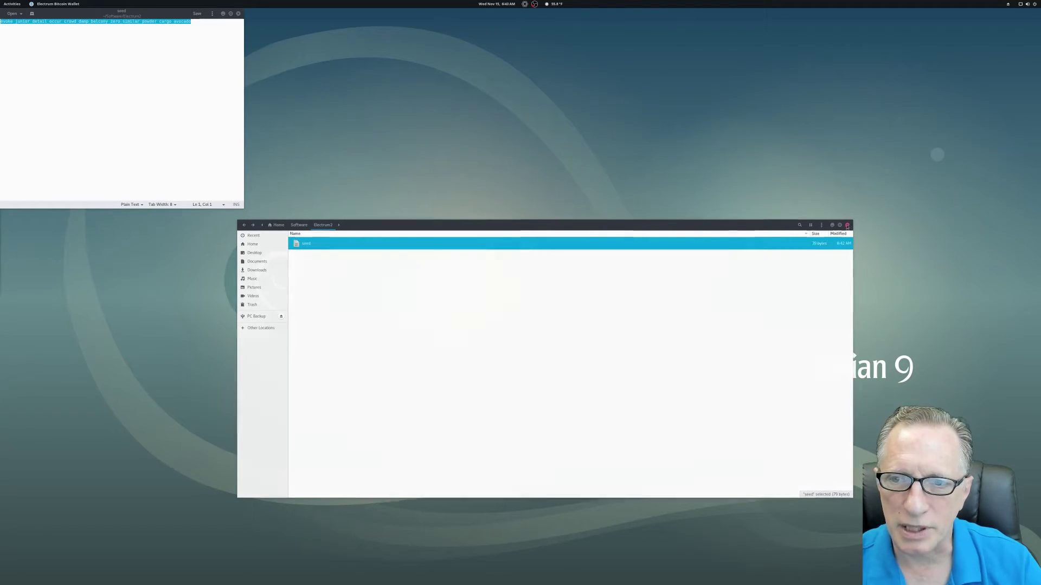
Close the Files and gedit windows and bring the Electrum default_wallet window to the front
click(848, 224)
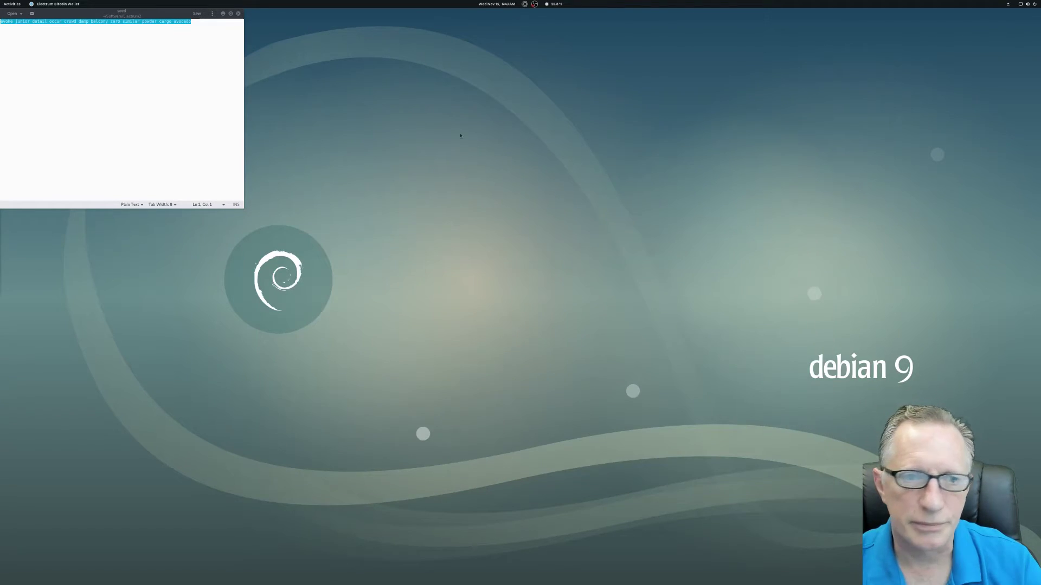
click(239, 14)
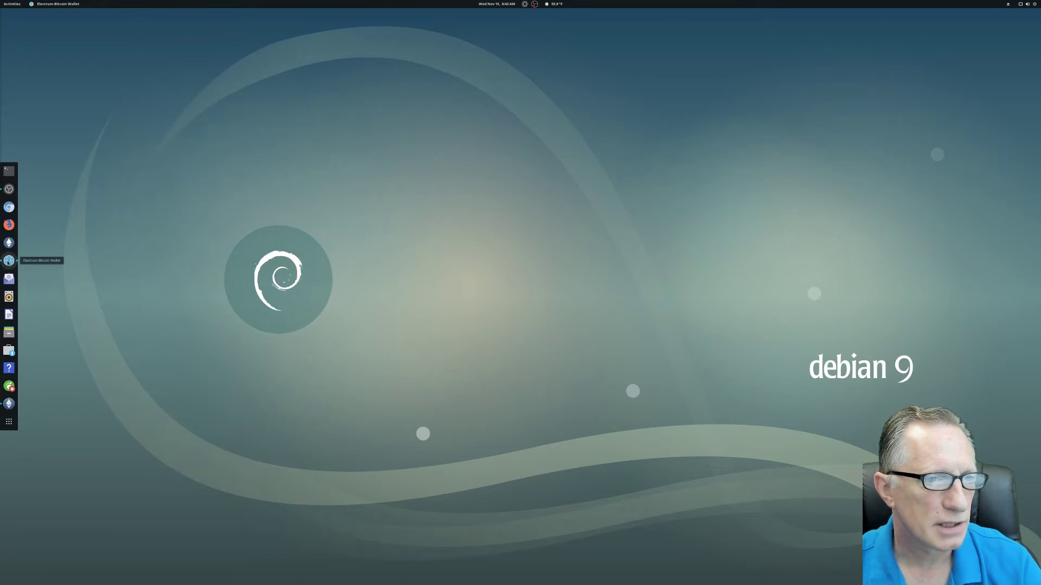
click(15, 265)
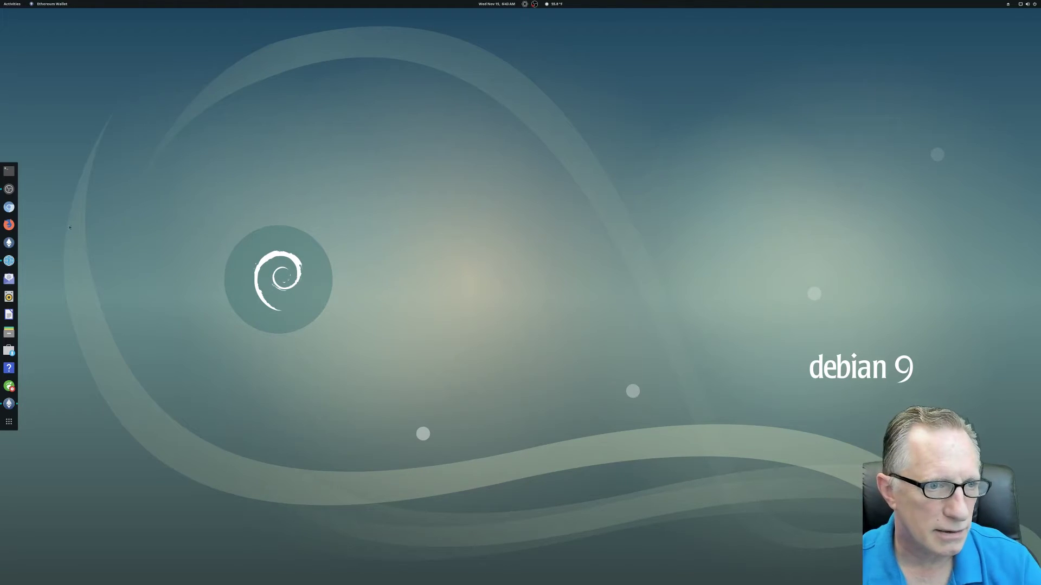
click(9, 260)
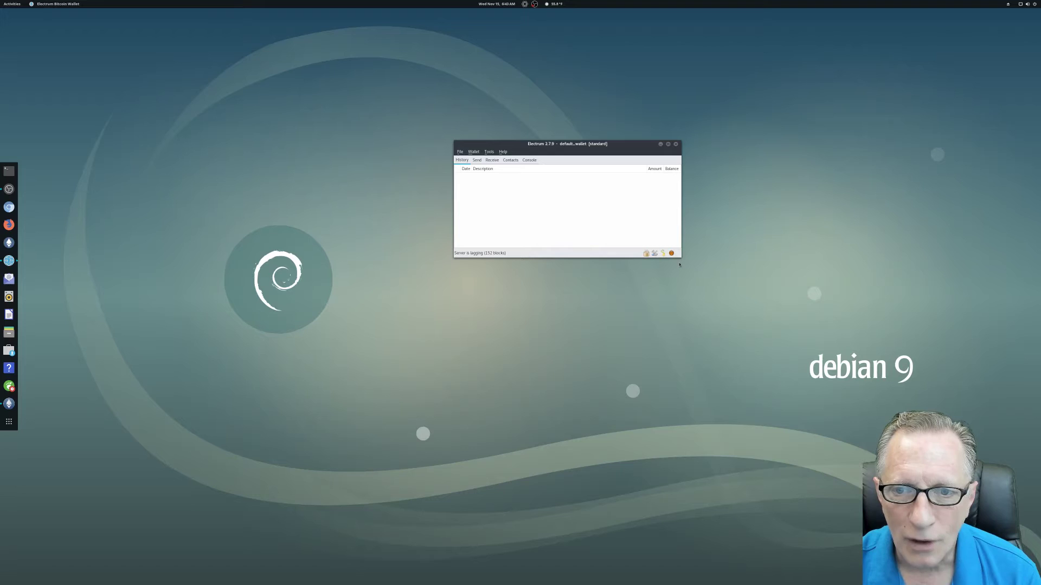
Enlarge the Electrum wallet window and move it up and left toward the desktop centre
drag(678, 256, 743, 299)
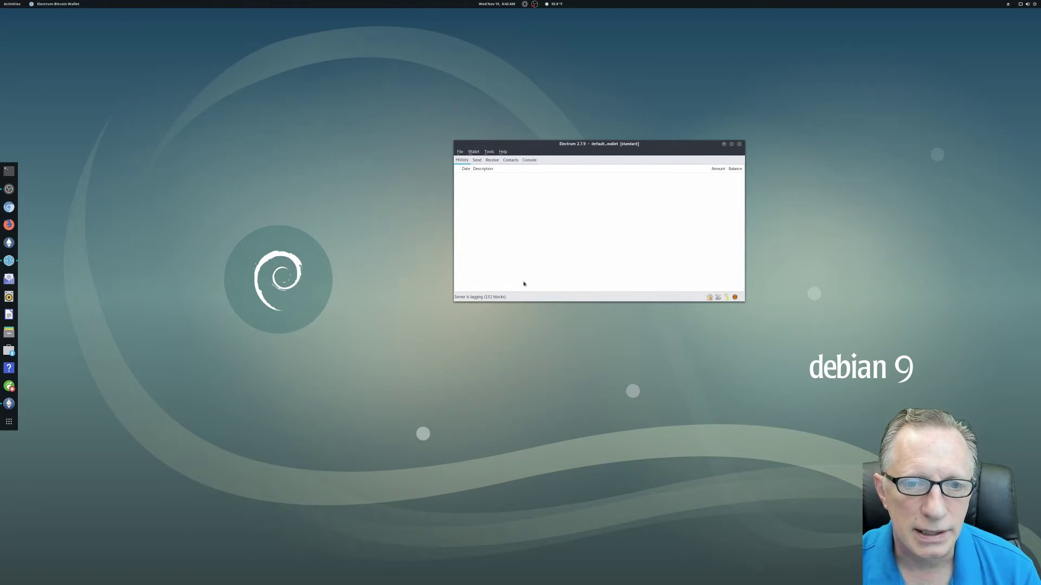
drag(561, 150, 531, 153)
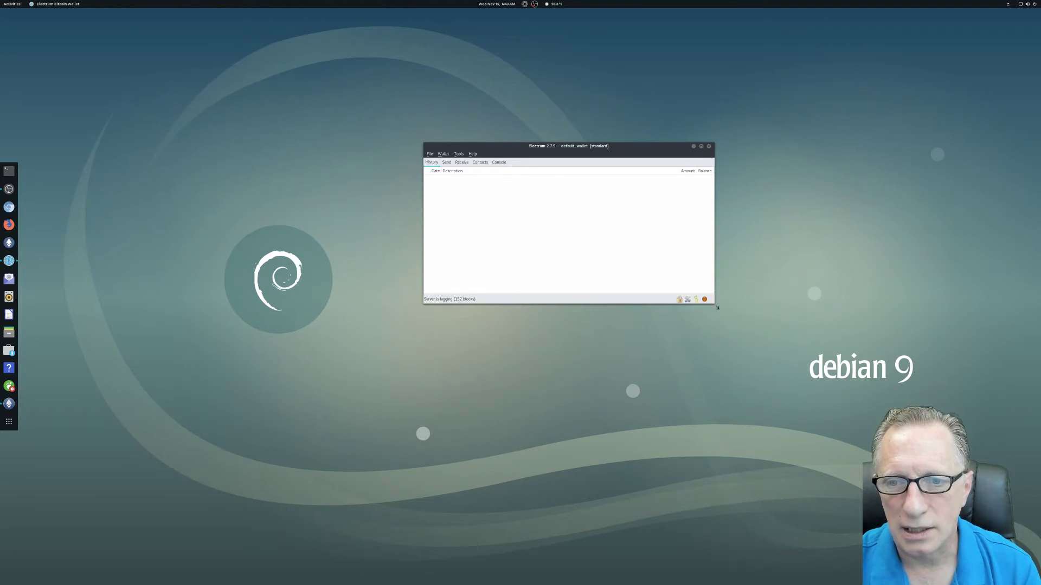
drag(714, 304, 729, 309)
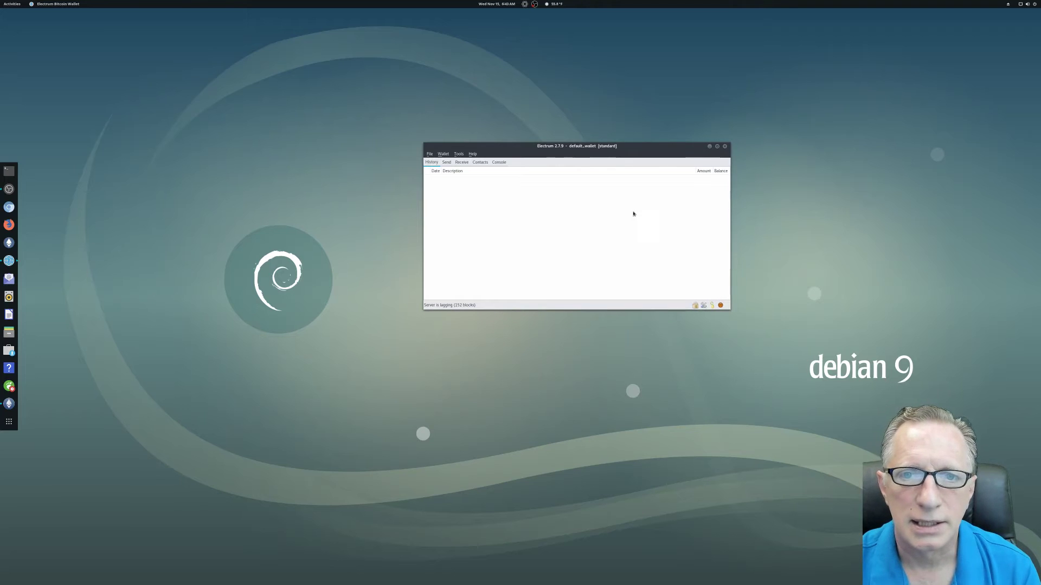
drag(582, 147, 542, 139)
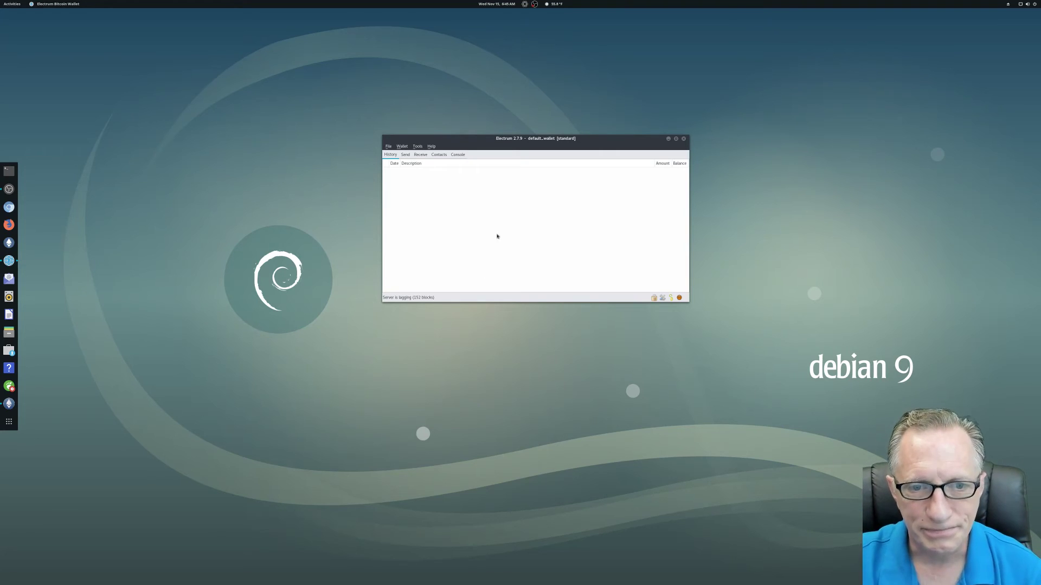
mouse_move(532, 138)
mouse_down()
mouse_move(524, 142)
mouse_move(534, 141)
mouse_up()
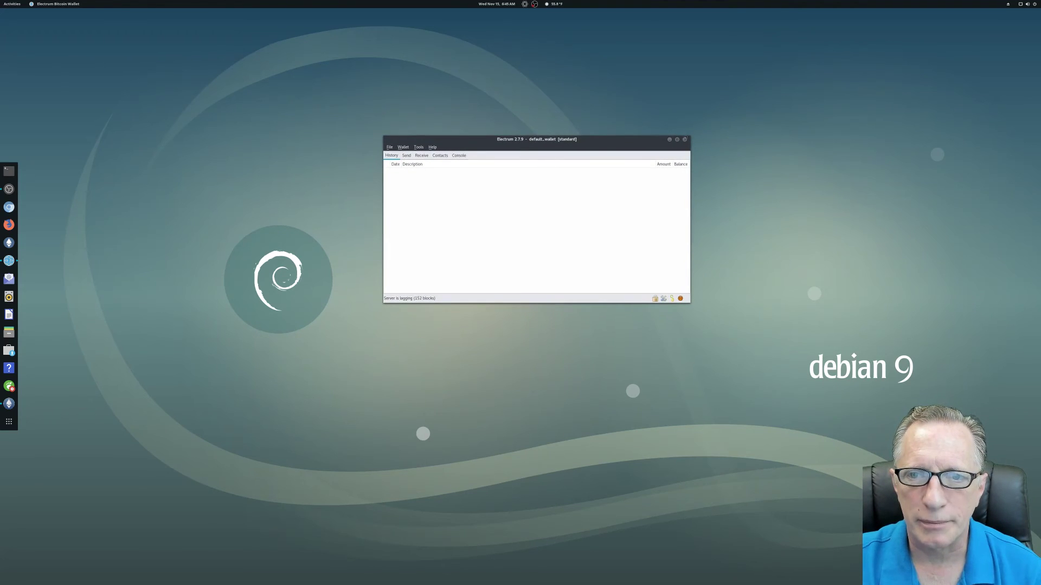
Close and reopen the Electrum window, nudging it into place until the balance shows 0 mBTC
click(685, 140)
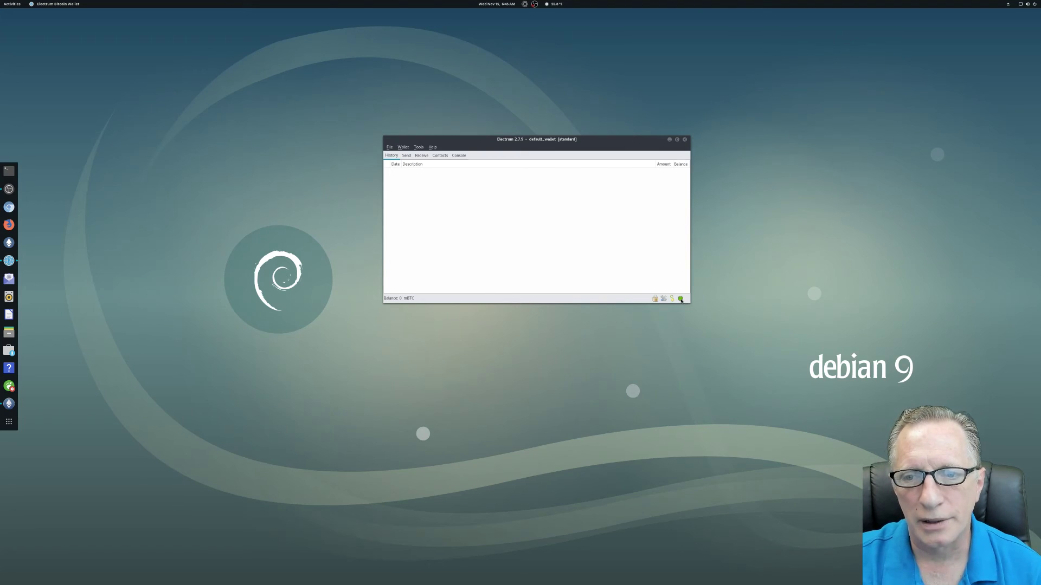
drag(559, 144, 559, 148)
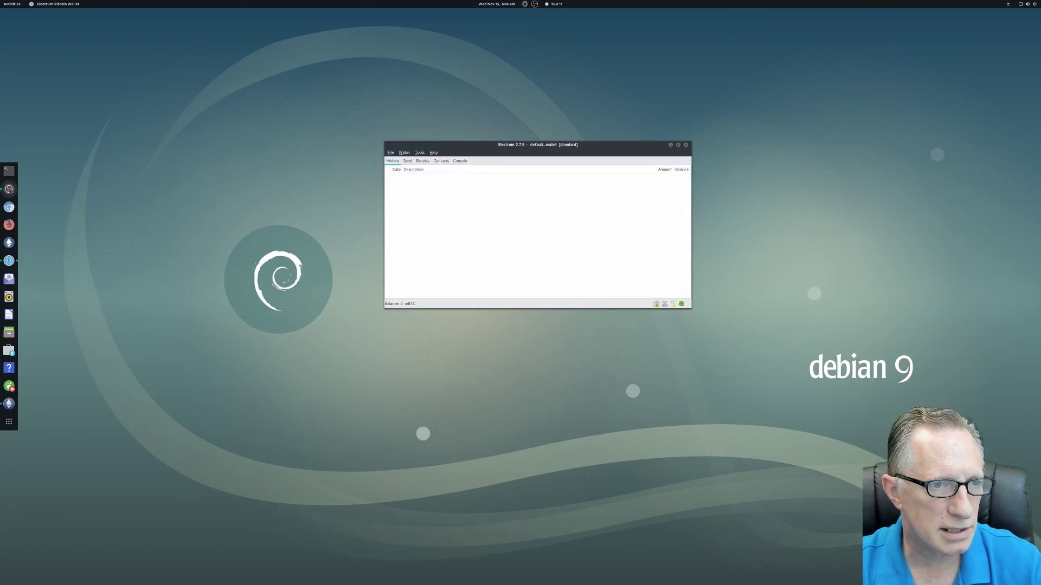
click(8, 189)
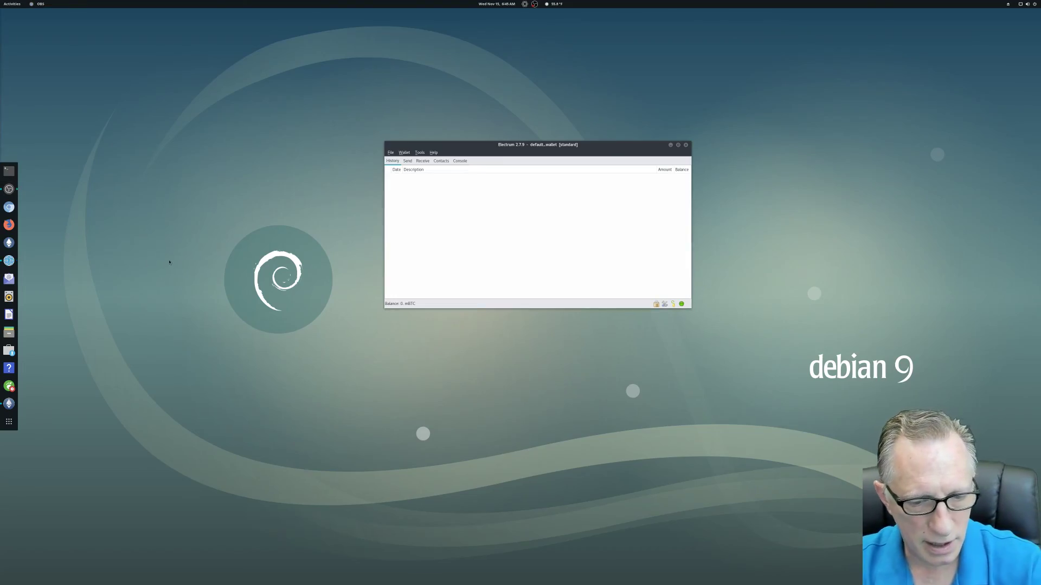